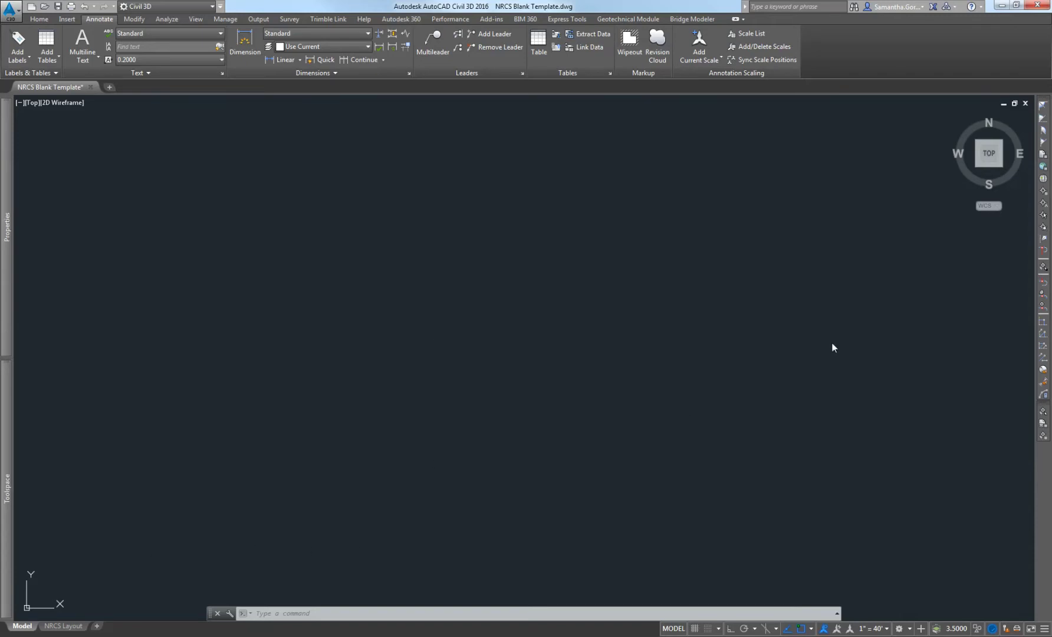
# Expand the Prospector tree and display the NRCS Layout sheet, after a brief return to Model.
pyautogui.click(8, 536)
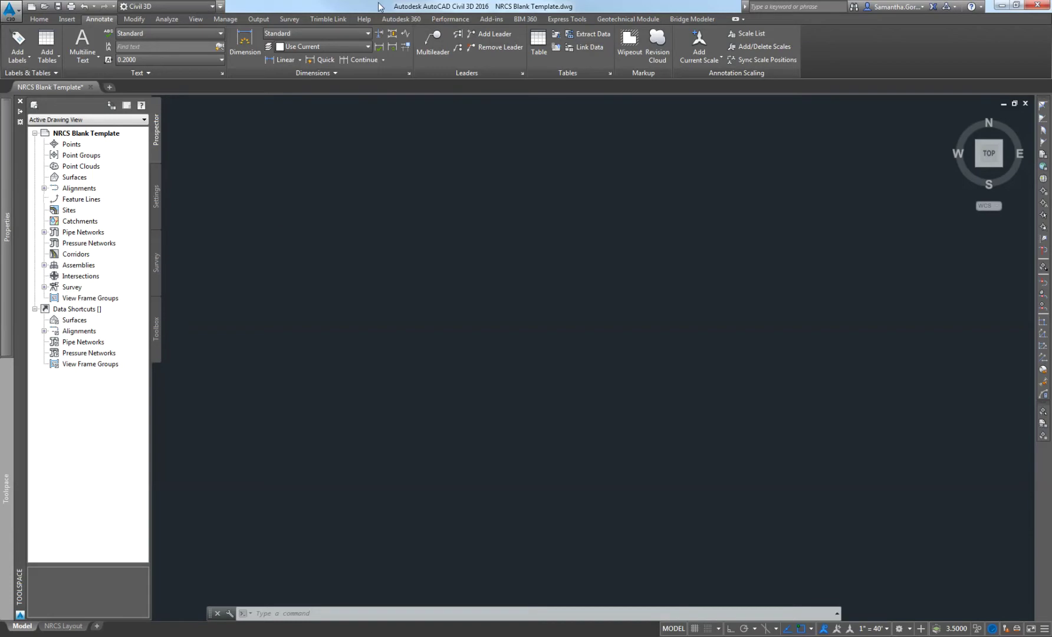
pyautogui.click(47, 629)
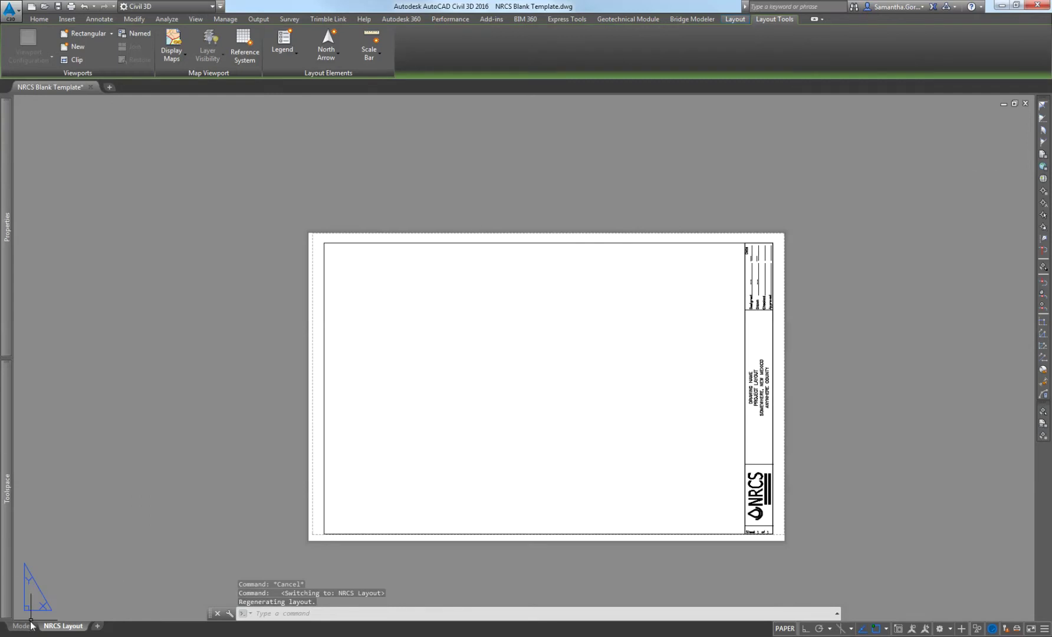
pyautogui.click(24, 627)
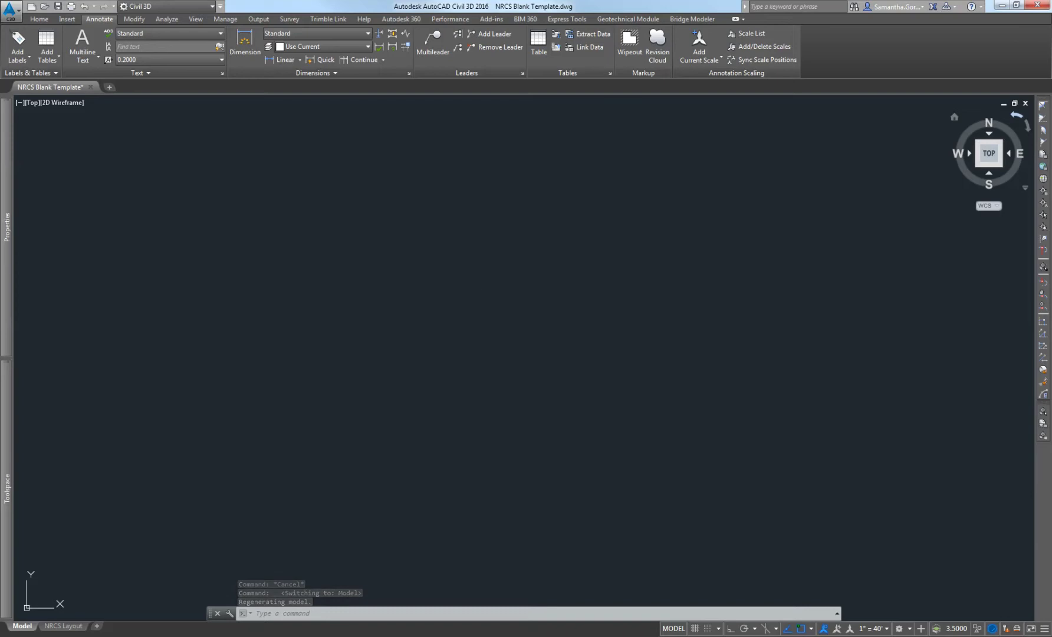
pyautogui.moveTo(62, 629)
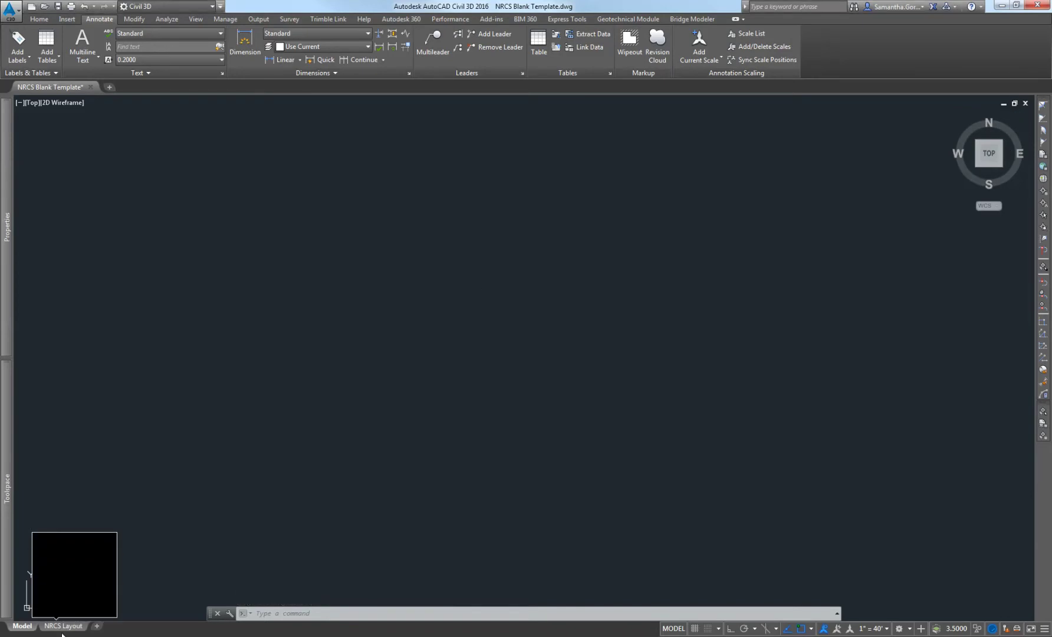
pyautogui.click(62, 629)
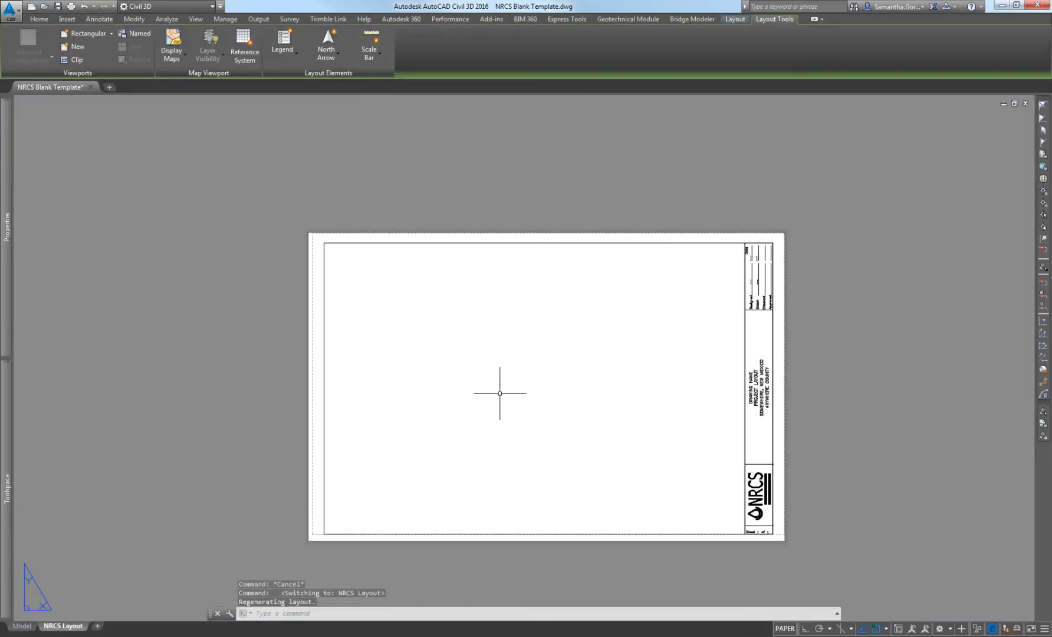
# Check the NM SharePoint AutoCAD Drawing Templates folder, then close the browser and return to model space.
pyautogui.hotkey('alt', 'Tab')
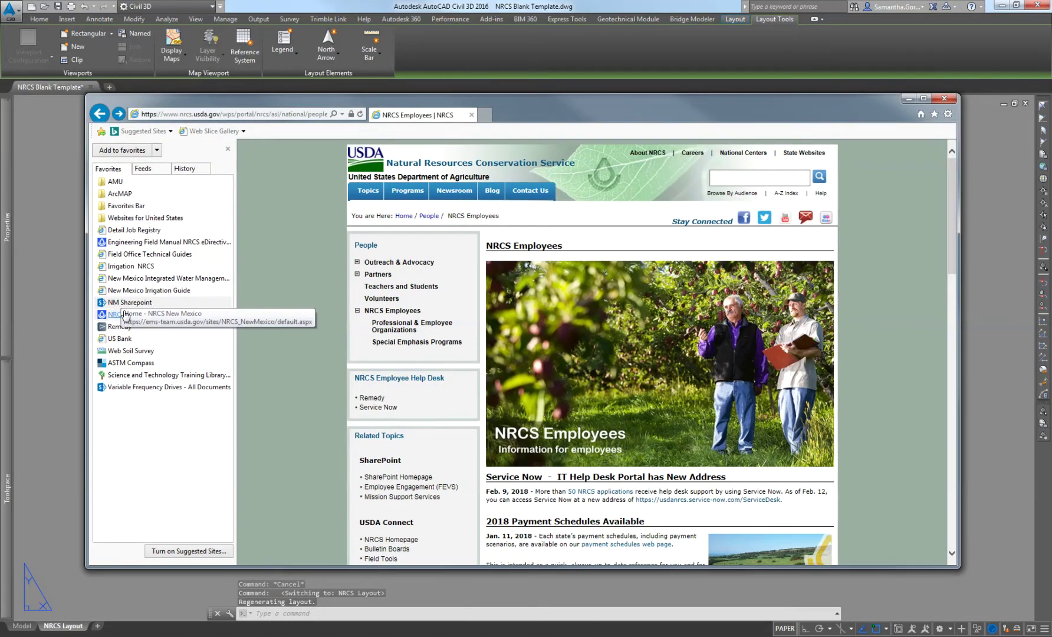
pyautogui.click(125, 315)
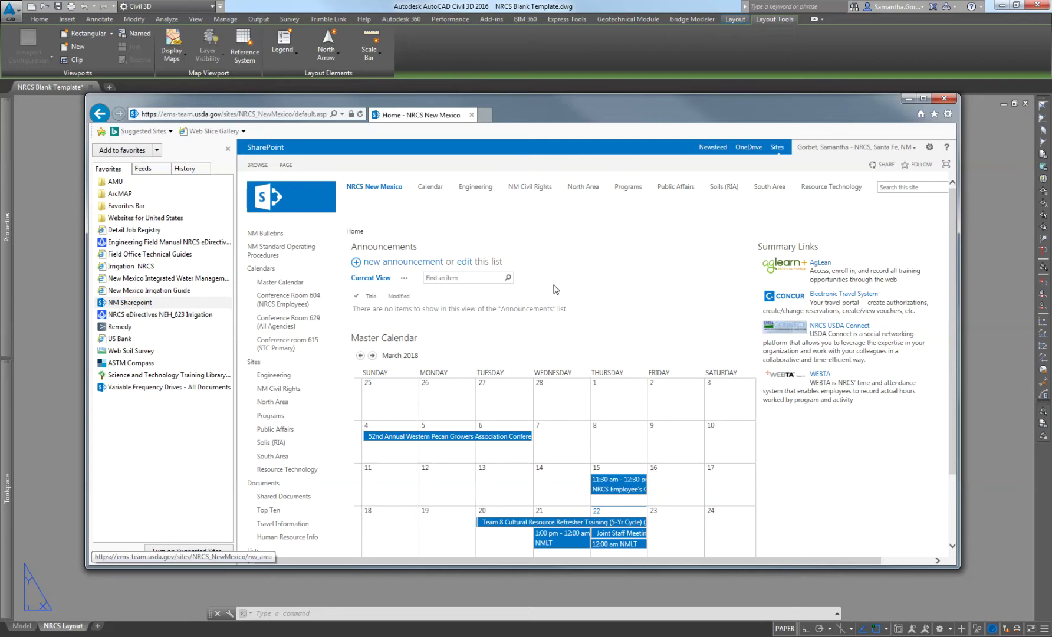
pyautogui.click(590, 187)
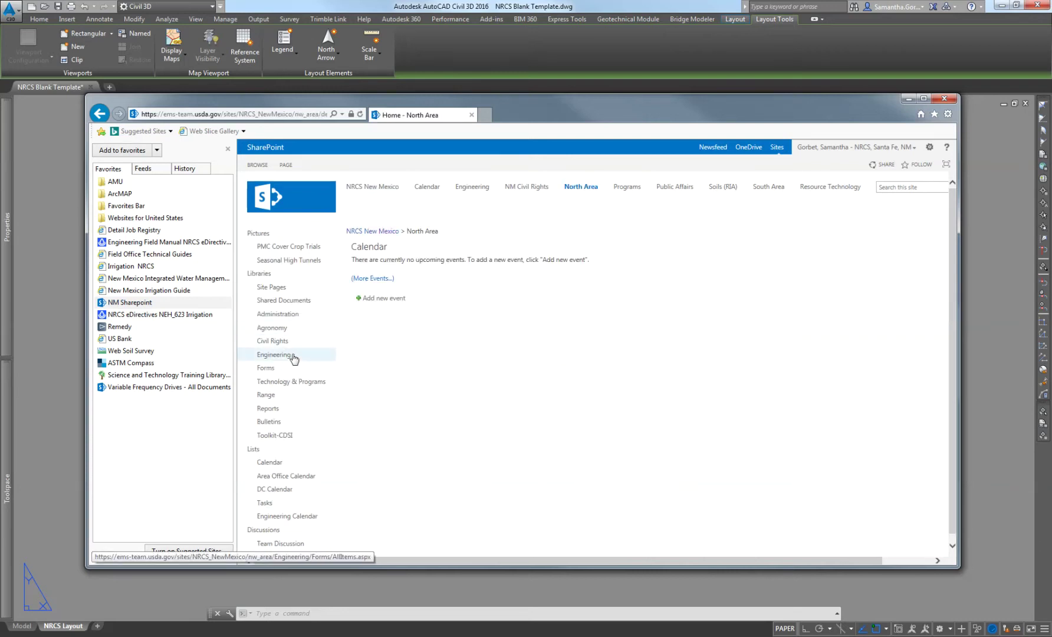
pyautogui.click(284, 358)
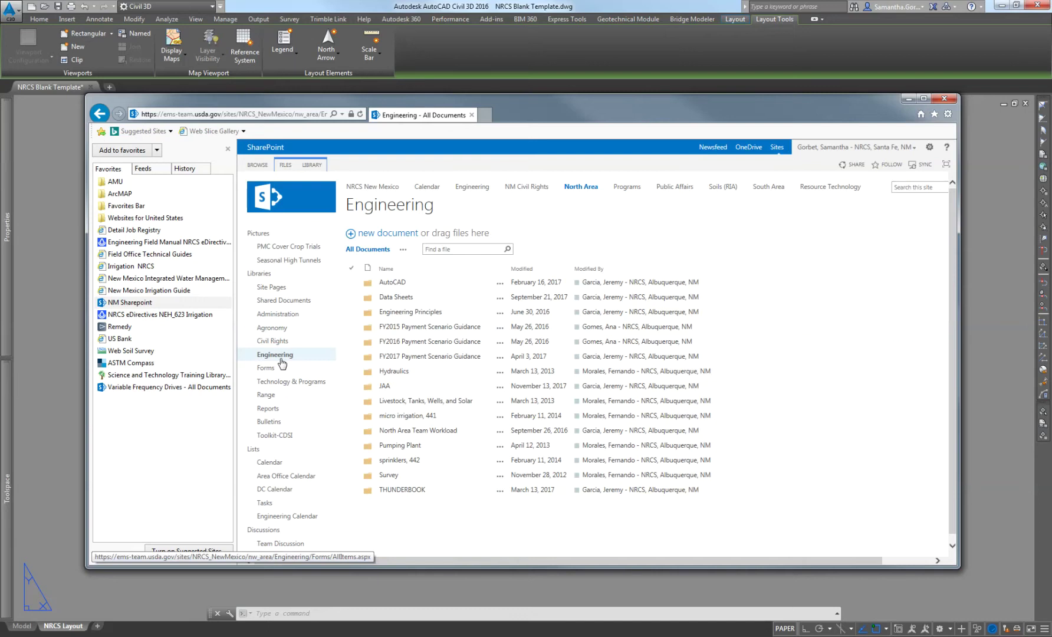
pyautogui.click(385, 286)
pyautogui.click(403, 297)
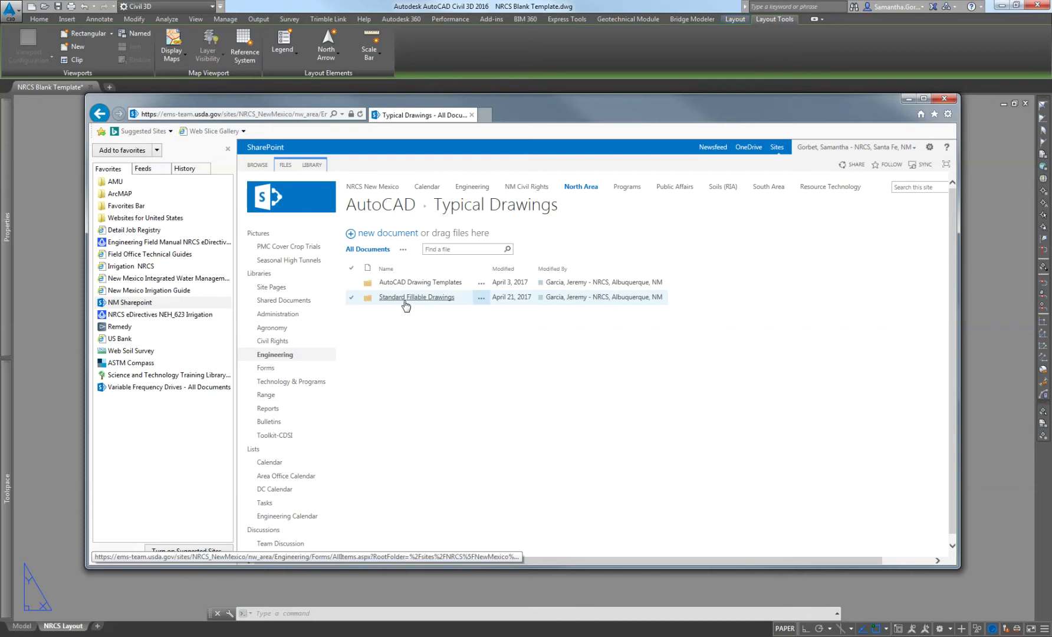
pyautogui.click(417, 284)
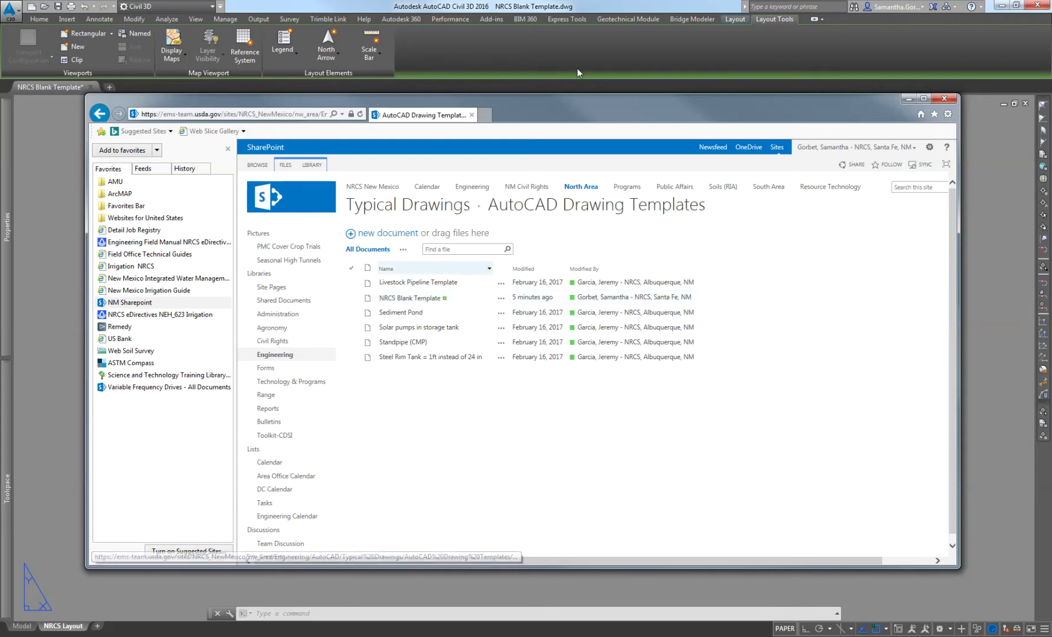
pyautogui.click(74, 311)
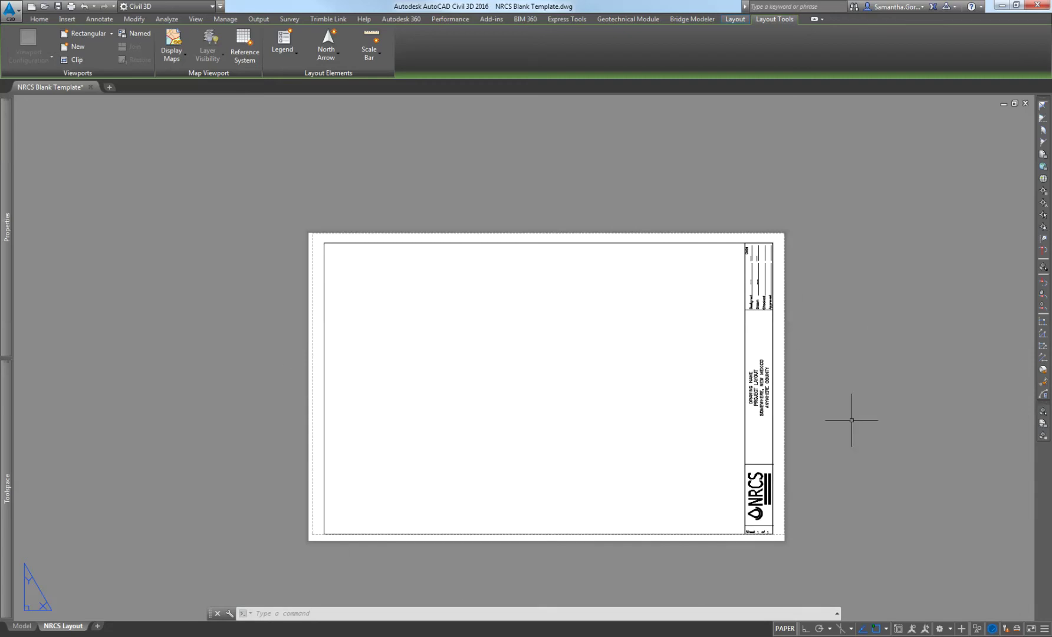
pyautogui.click(21, 625)
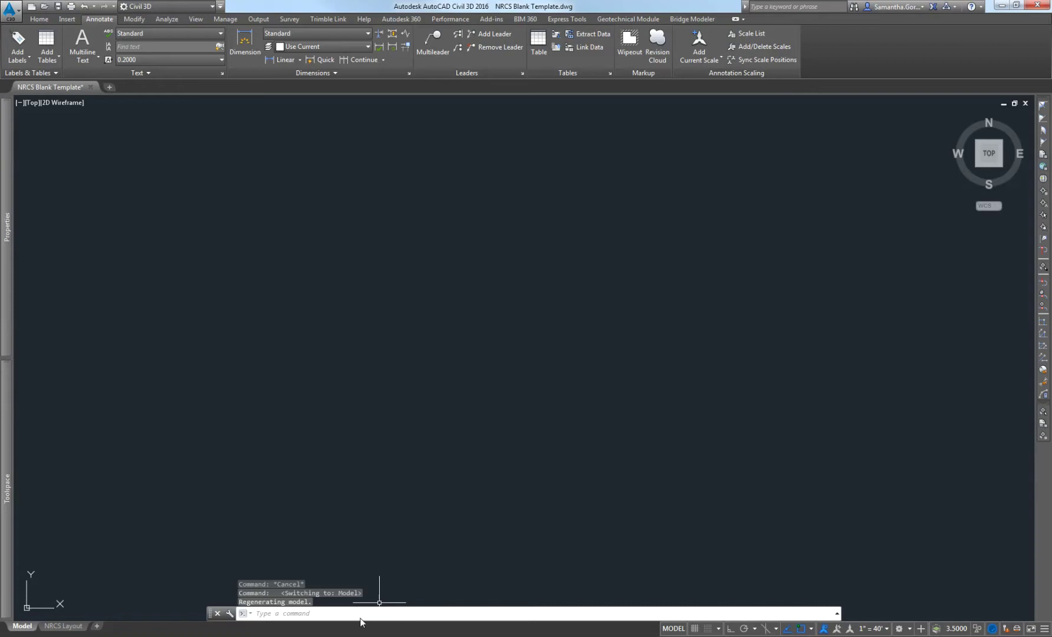
# Set the coordinate system to NAD83 New Mexico State Planes, East Zone, US Foot (NM83-EF).
pyautogui.write('editdrawingsetting')
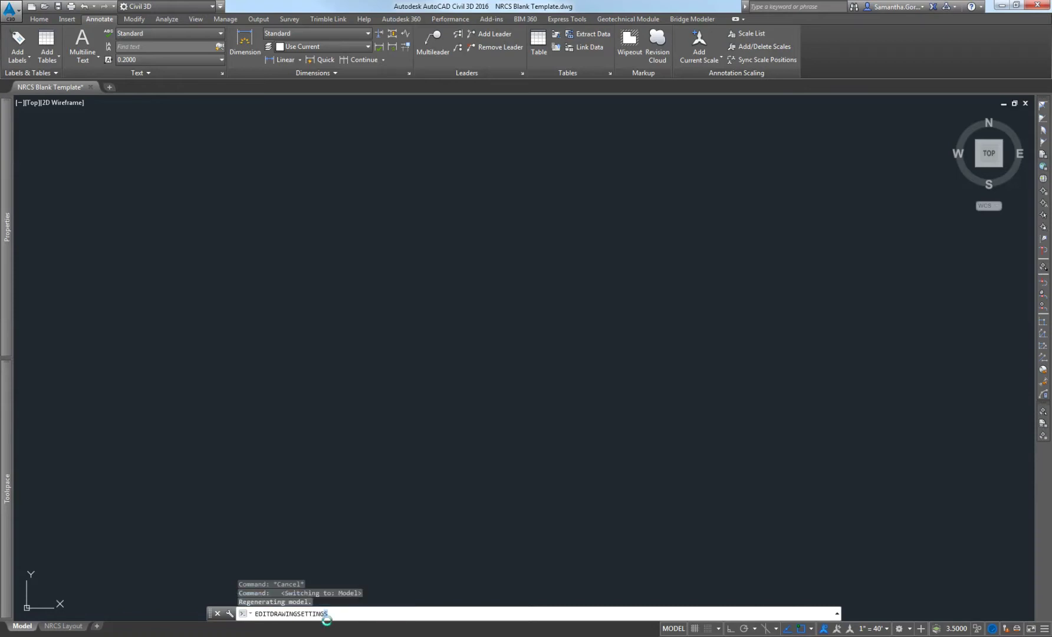
pyautogui.press('Return')
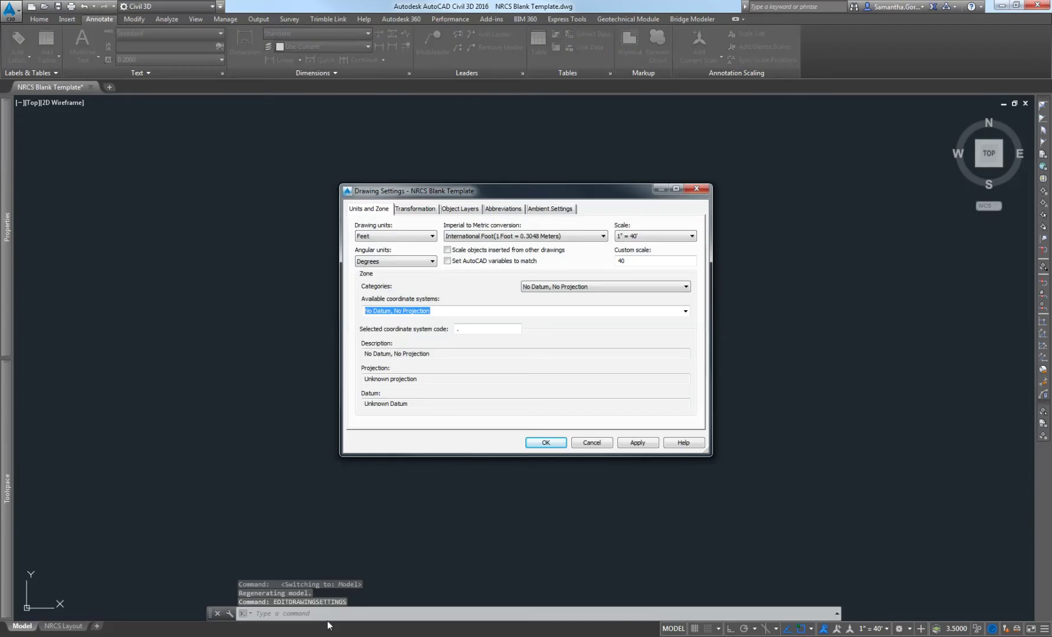
pyautogui.click(534, 288)
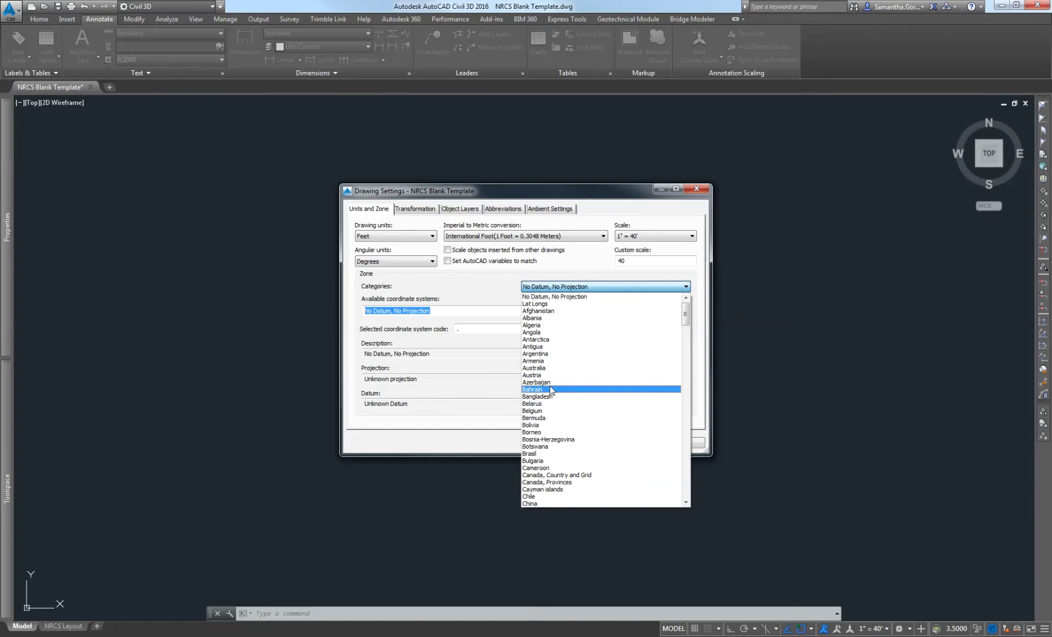
pyautogui.scroll(-11, 550, 391)
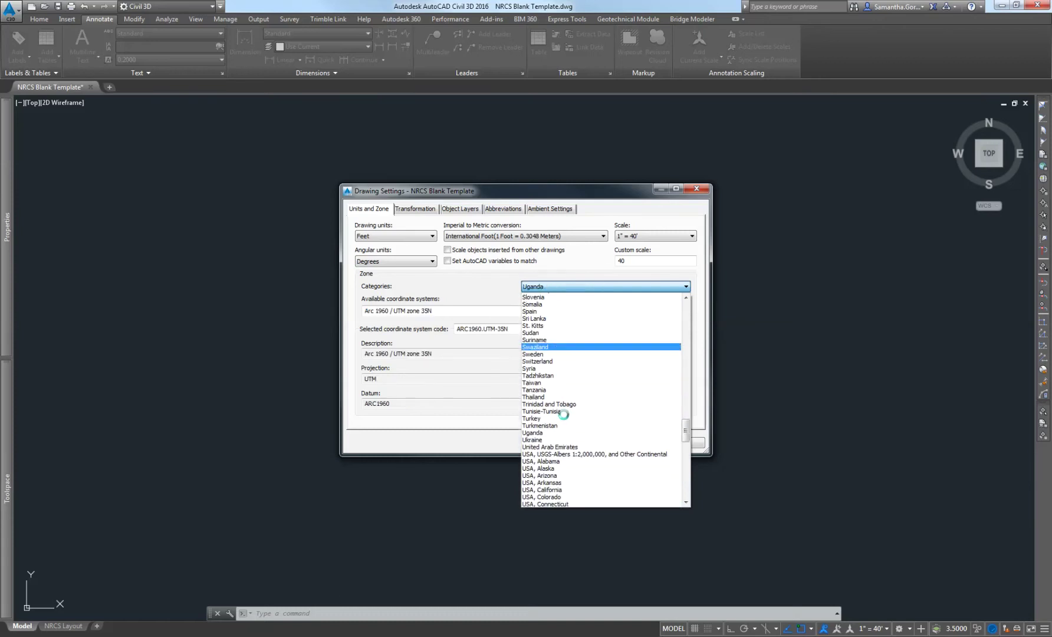
pyautogui.scroll(-11, 564, 414)
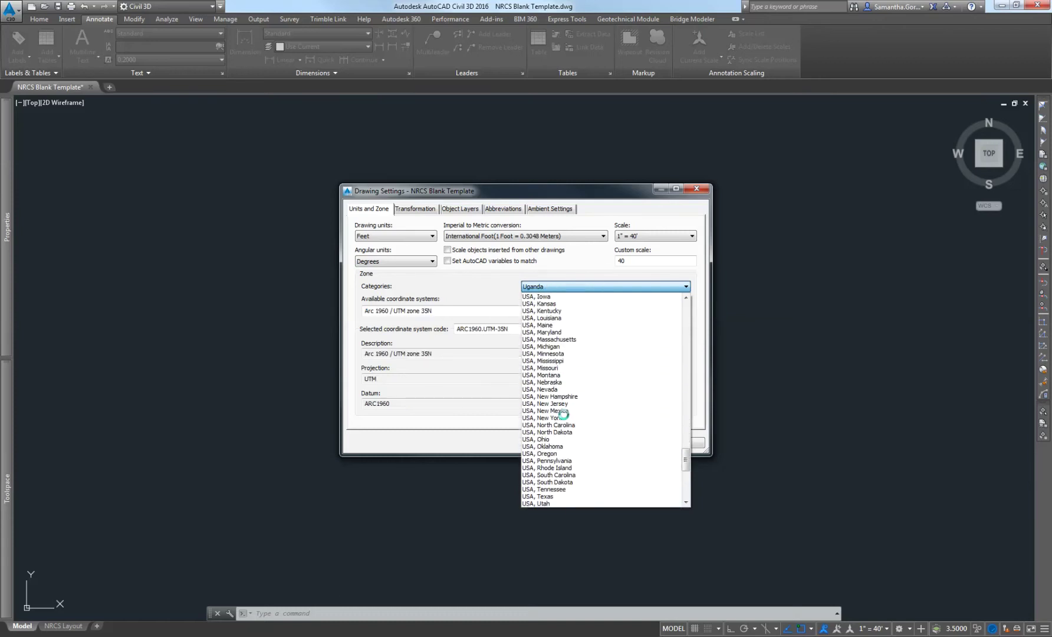
pyautogui.click(563, 410)
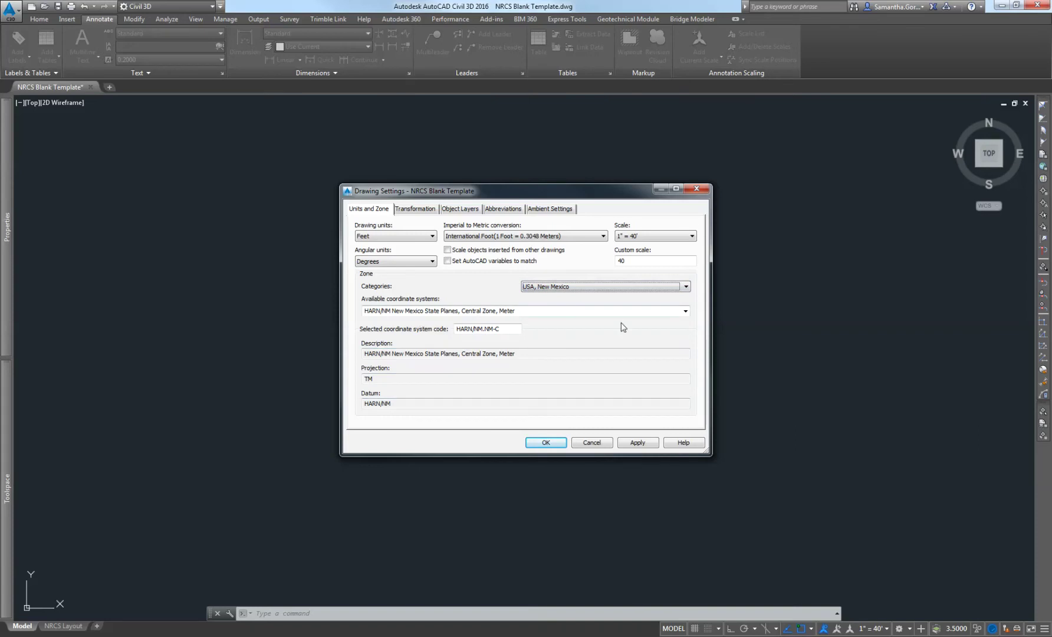
pyautogui.click(685, 311)
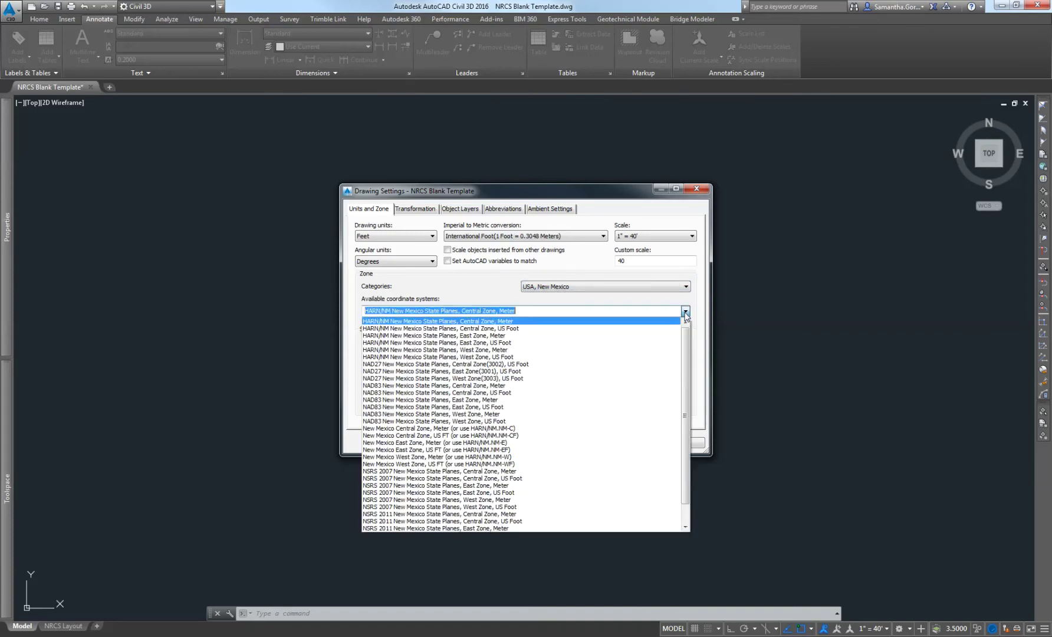
pyautogui.click(501, 407)
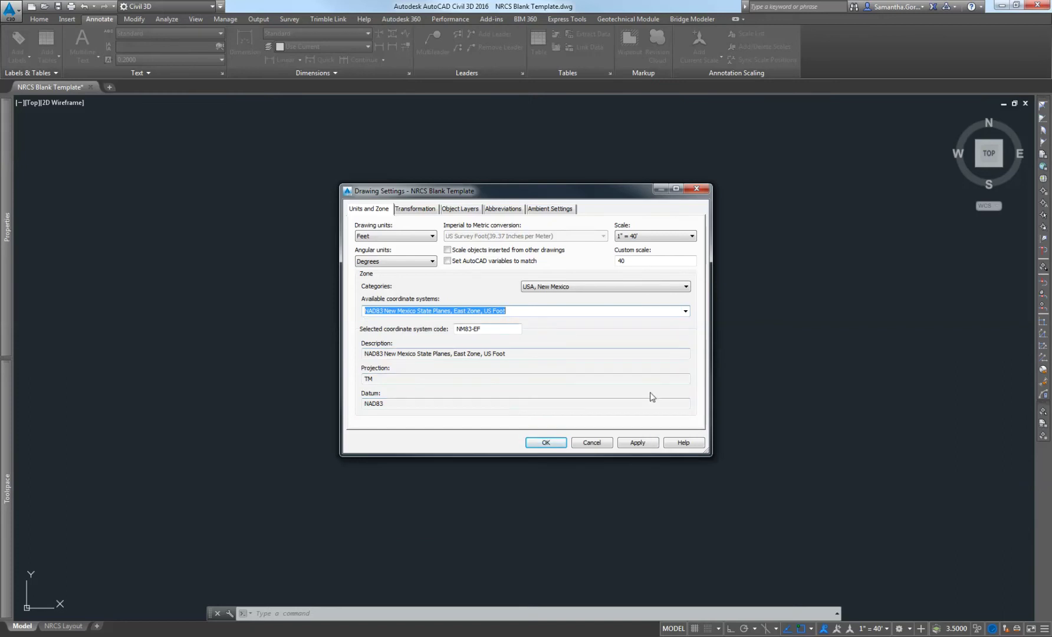
pyautogui.click(629, 443)
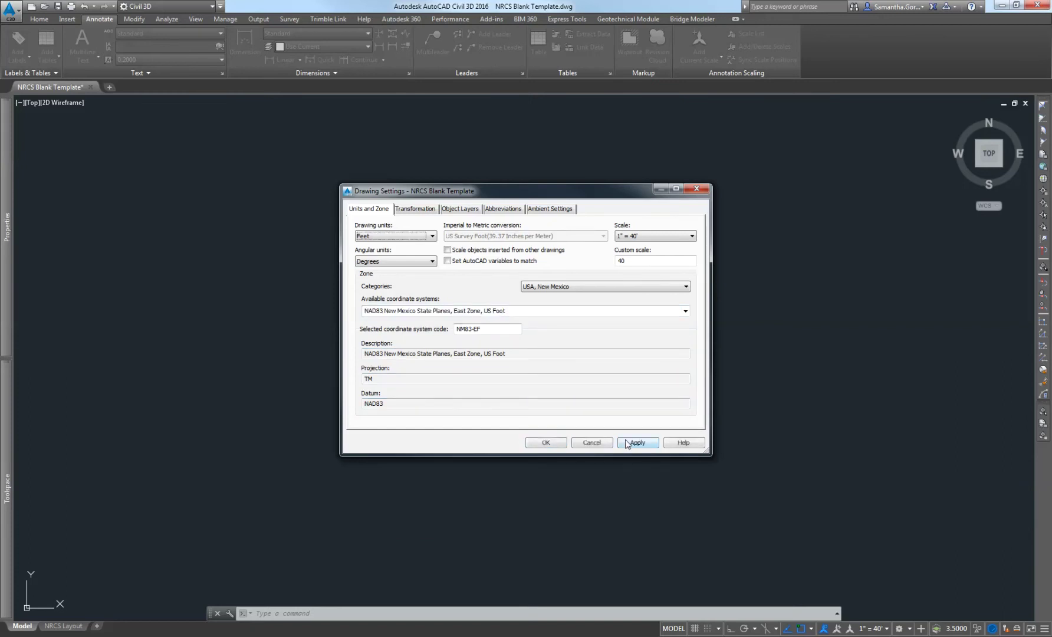
pyautogui.click(549, 446)
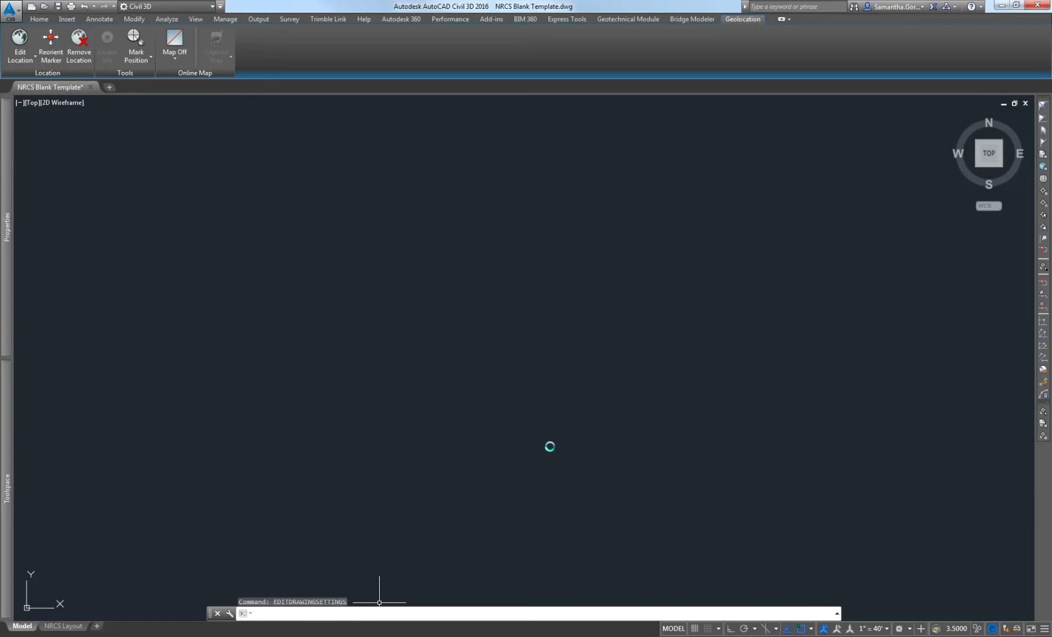
# Start the Points from File import from the Insert tab's Import panel.
pyautogui.moveTo(6, 235)
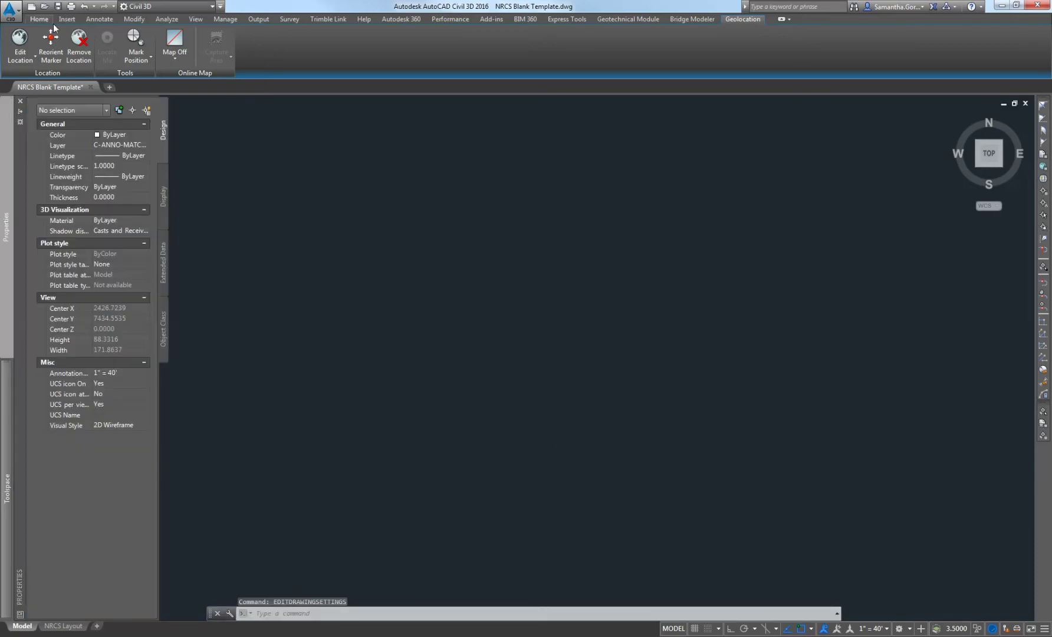
pyautogui.click(65, 19)
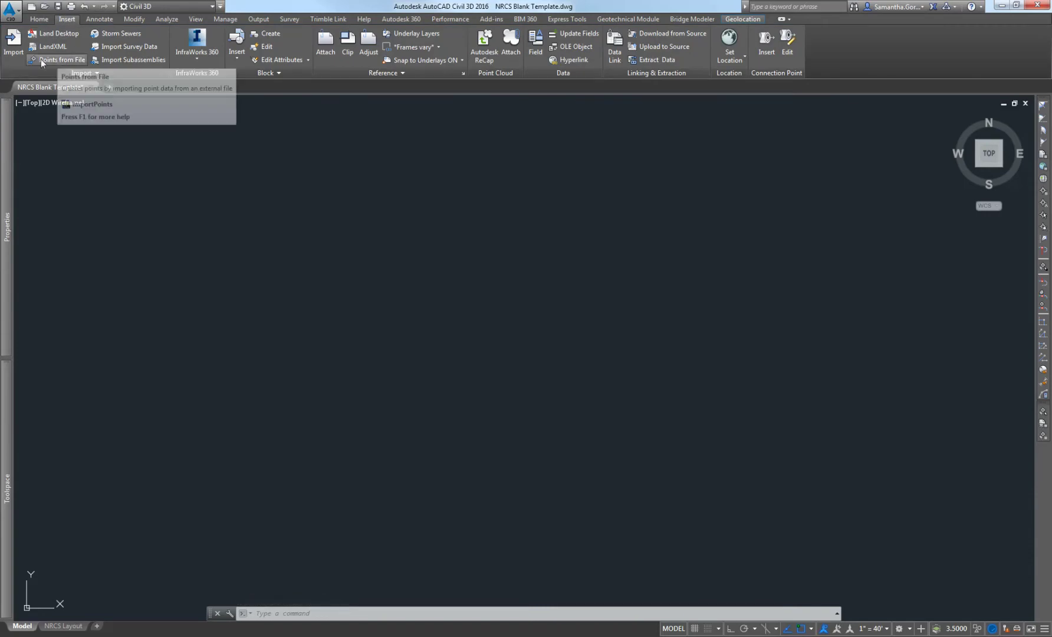
pyautogui.click(55, 62)
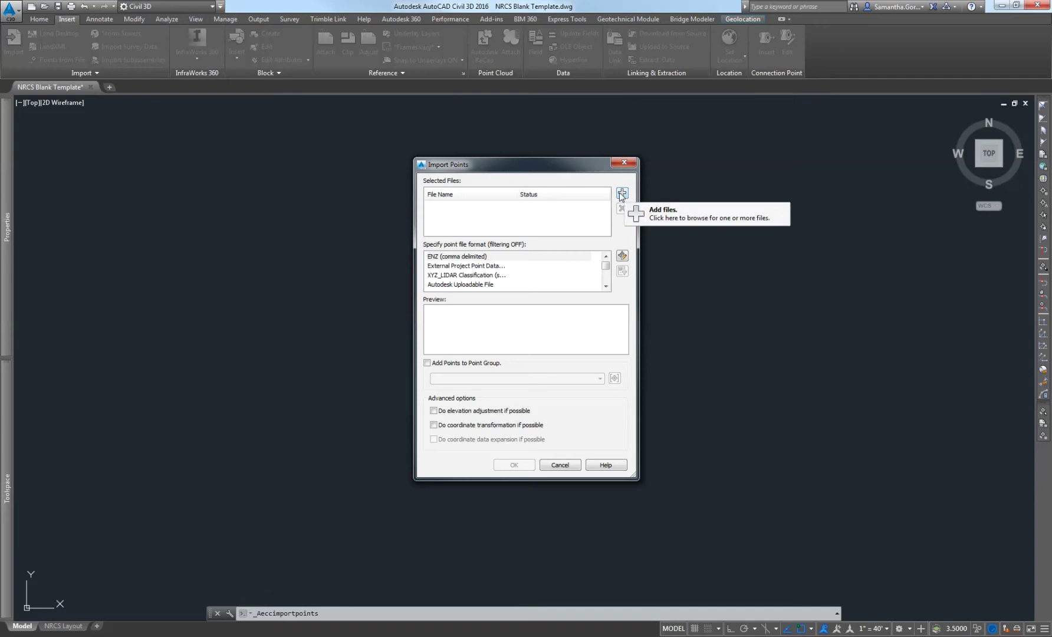
# Add the survey file 1-11-1 Atwater.csv to the point import list.
pyautogui.click(621, 194)
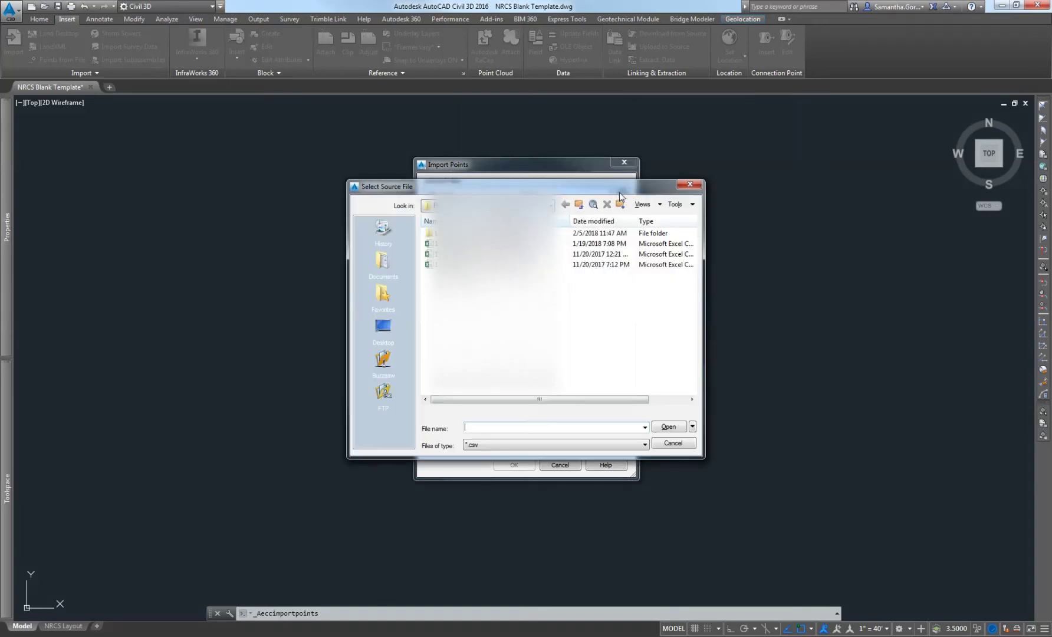
pyautogui.click(552, 205)
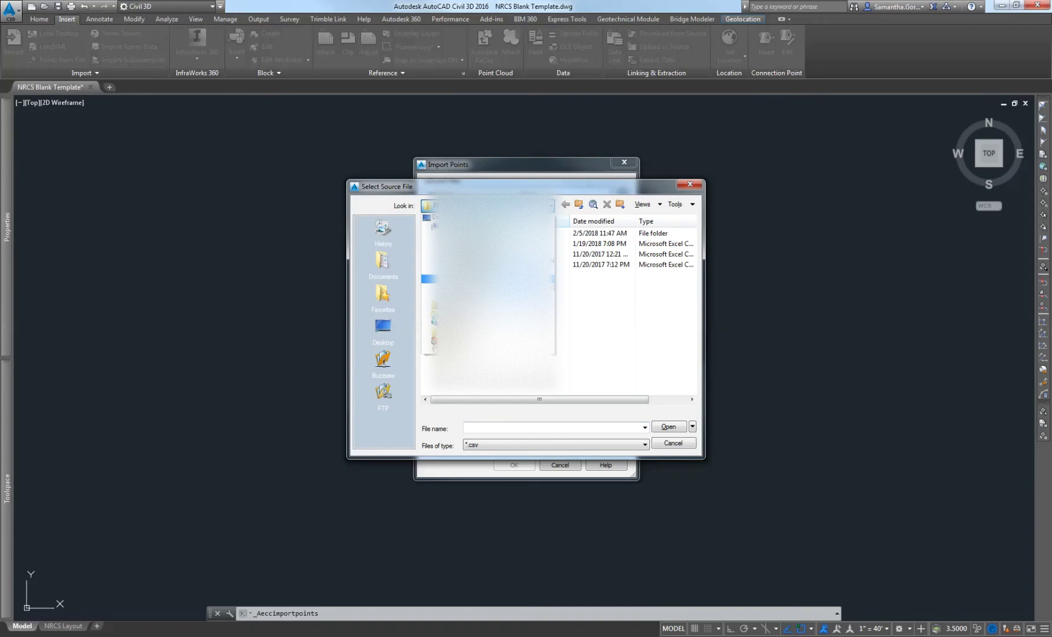
pyautogui.click(471, 270)
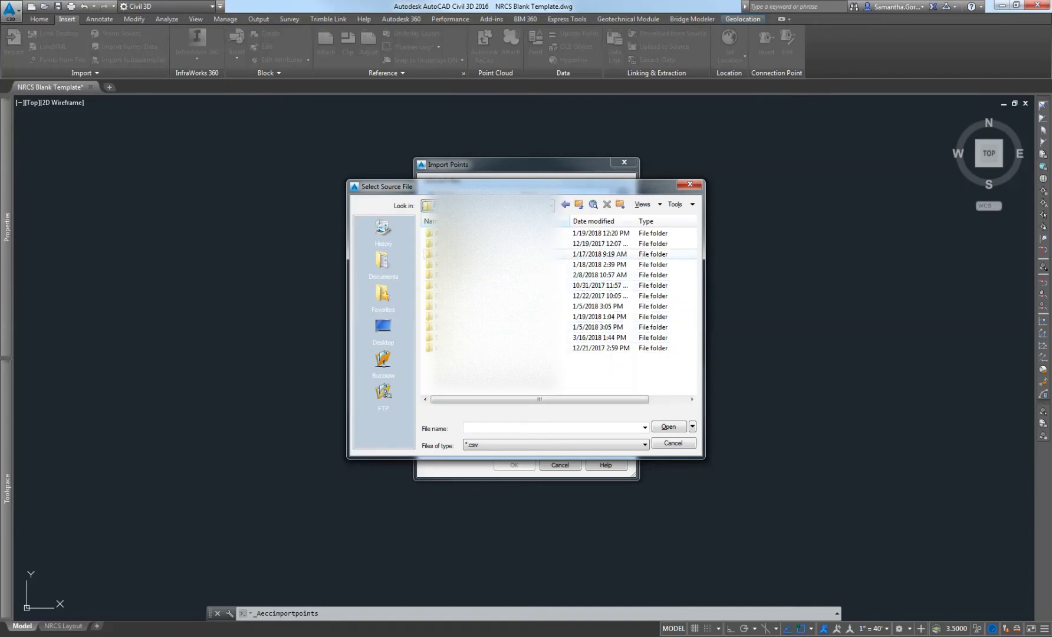
pyautogui.doubleClick(466, 254)
pyautogui.click(595, 232)
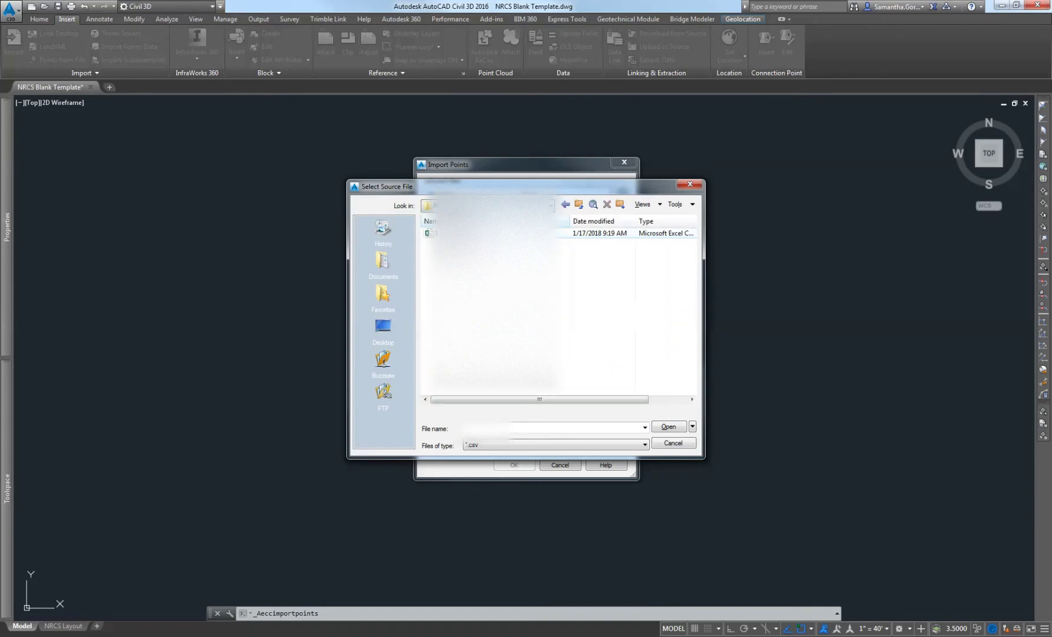
pyautogui.moveTo(704, 267); pyautogui.dragTo(844, 281)
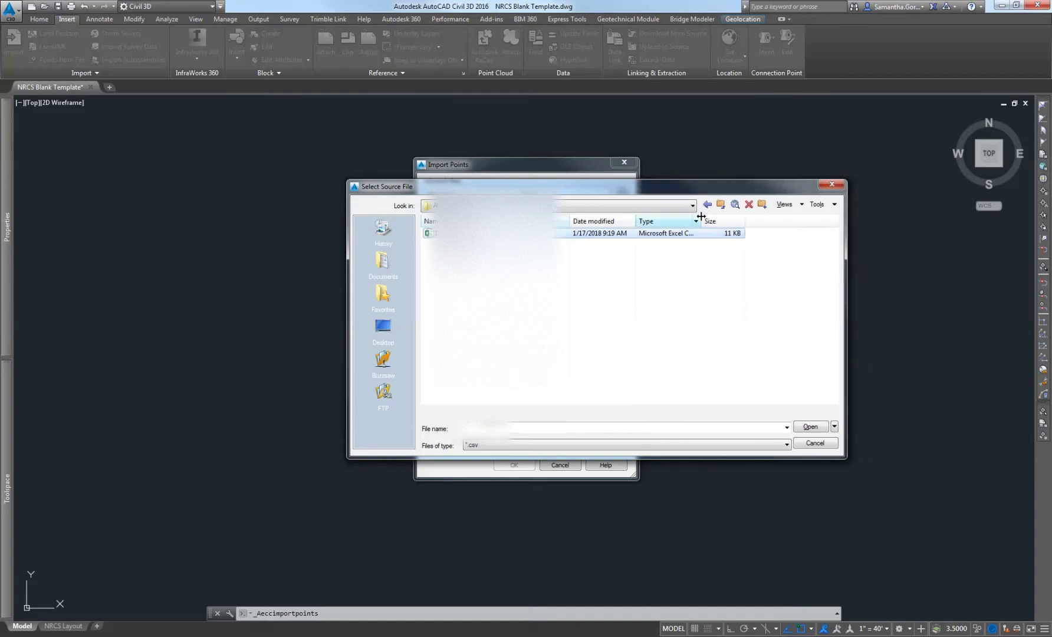
pyautogui.moveTo(702, 220); pyautogui.dragTo(789, 219)
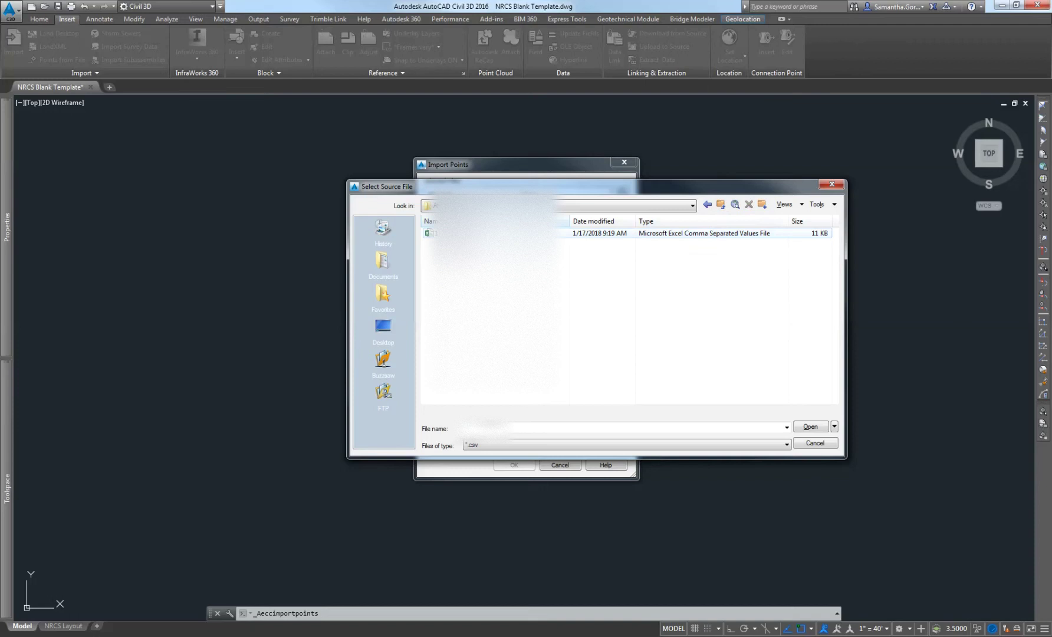
pyautogui.click(793, 233)
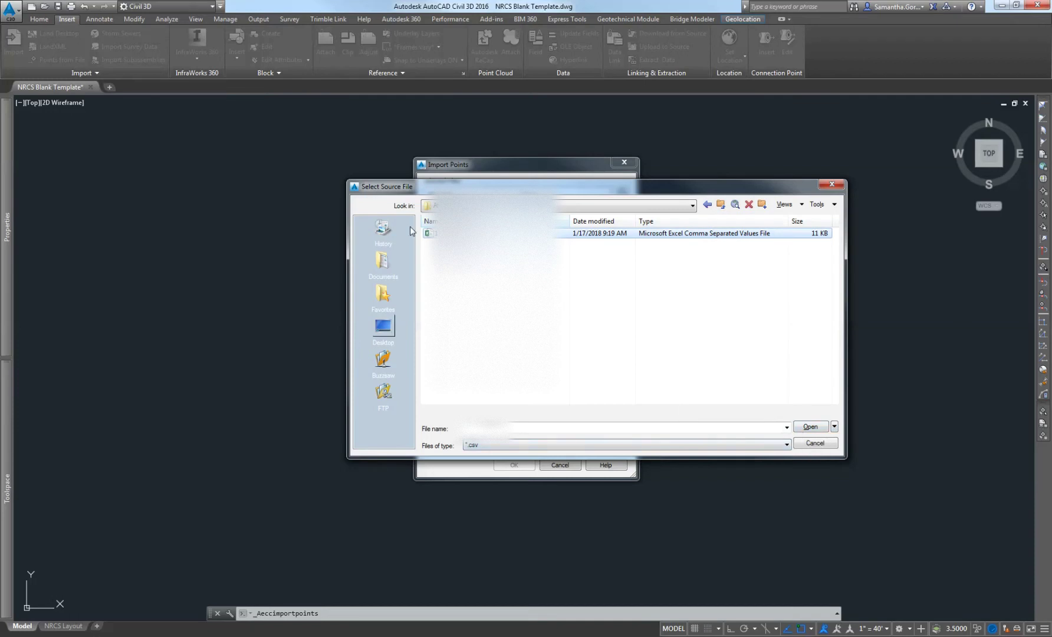
pyautogui.click(805, 426)
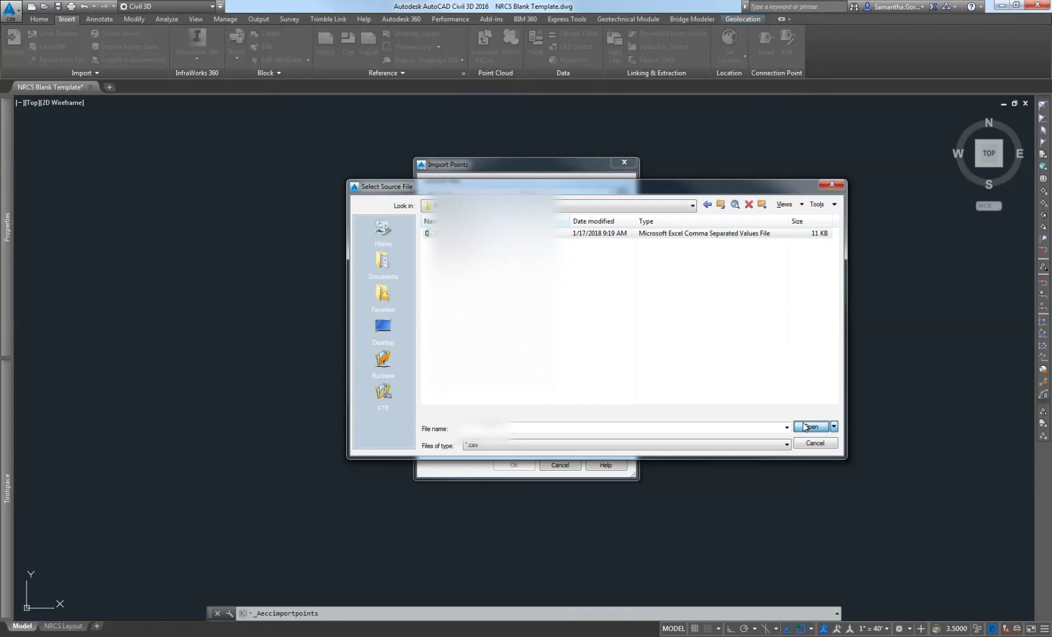
pyautogui.click(805, 426)
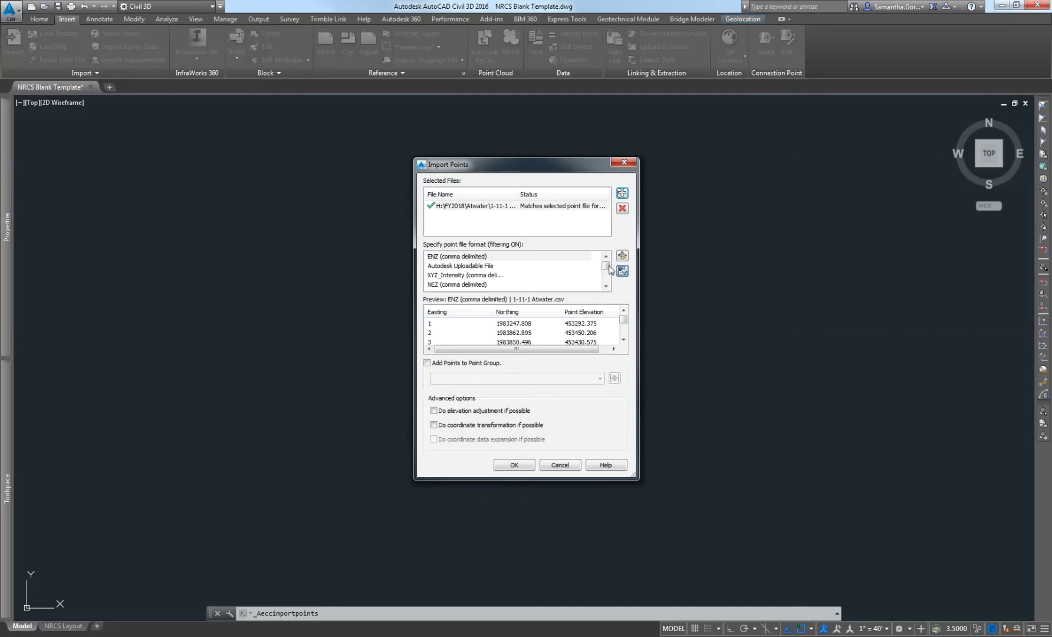
# Choose the PNEZD (comma delimited) format and import the points.
pyautogui.click(607, 286)
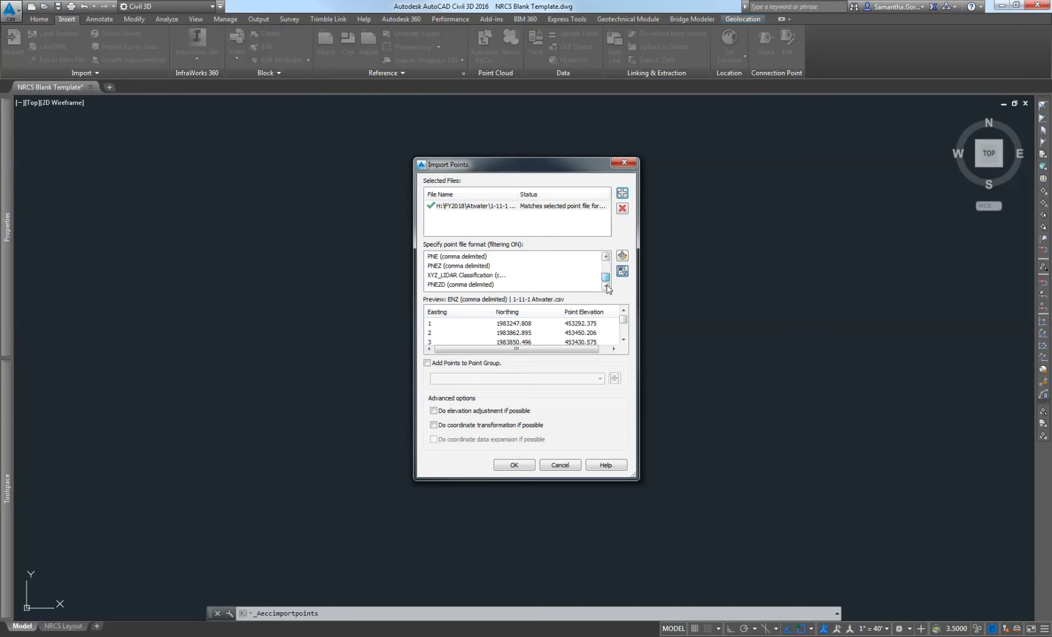
pyautogui.click(437, 285)
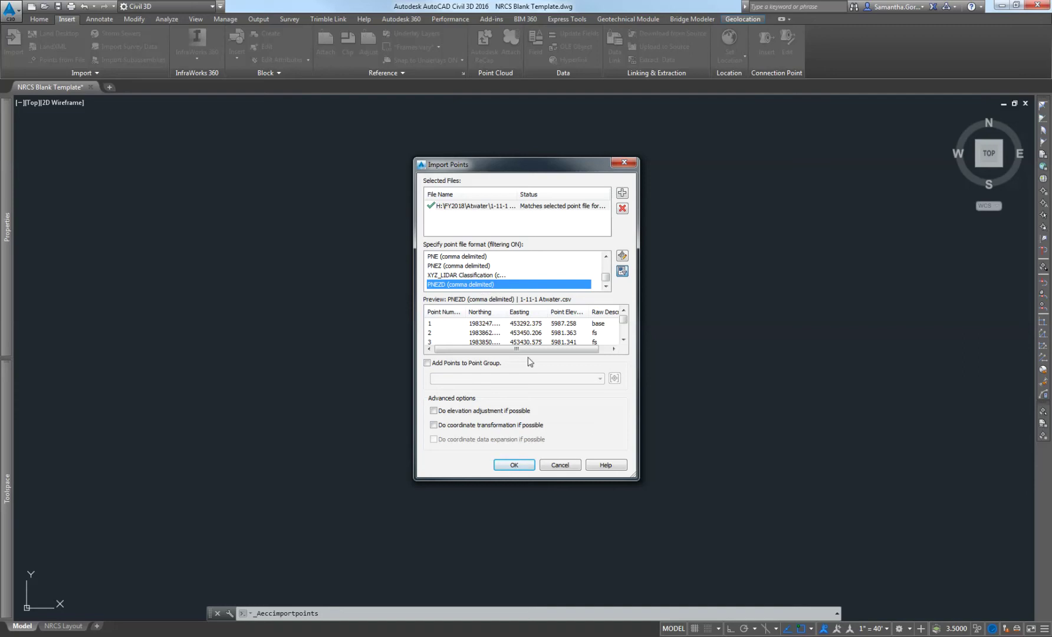
pyautogui.click(513, 465)
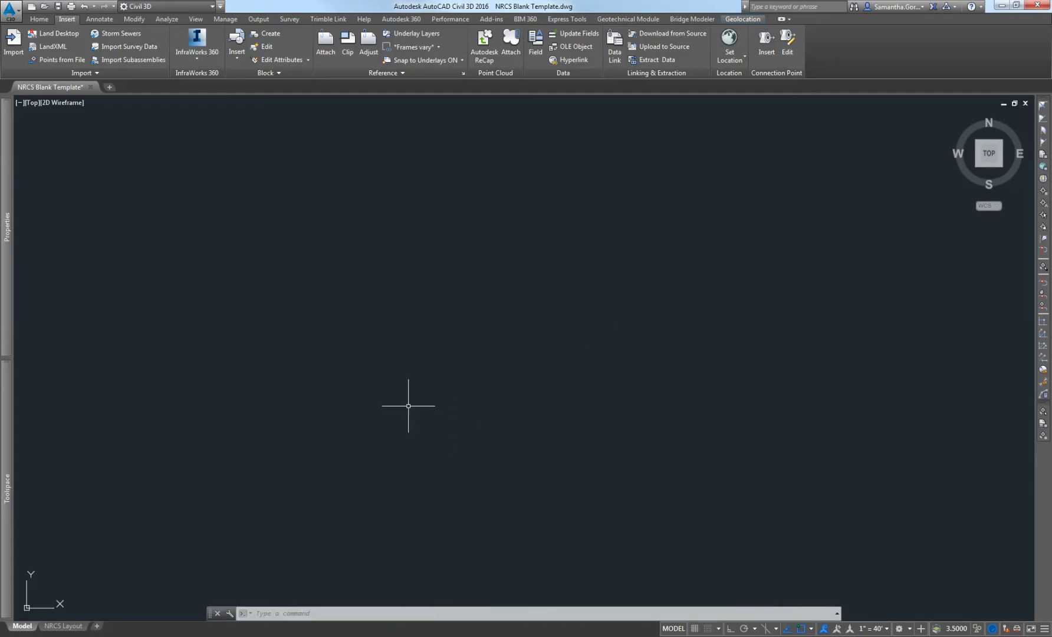
# Zoom to extents with ZE so all imported survey points fit the view.
pyautogui.write('z')
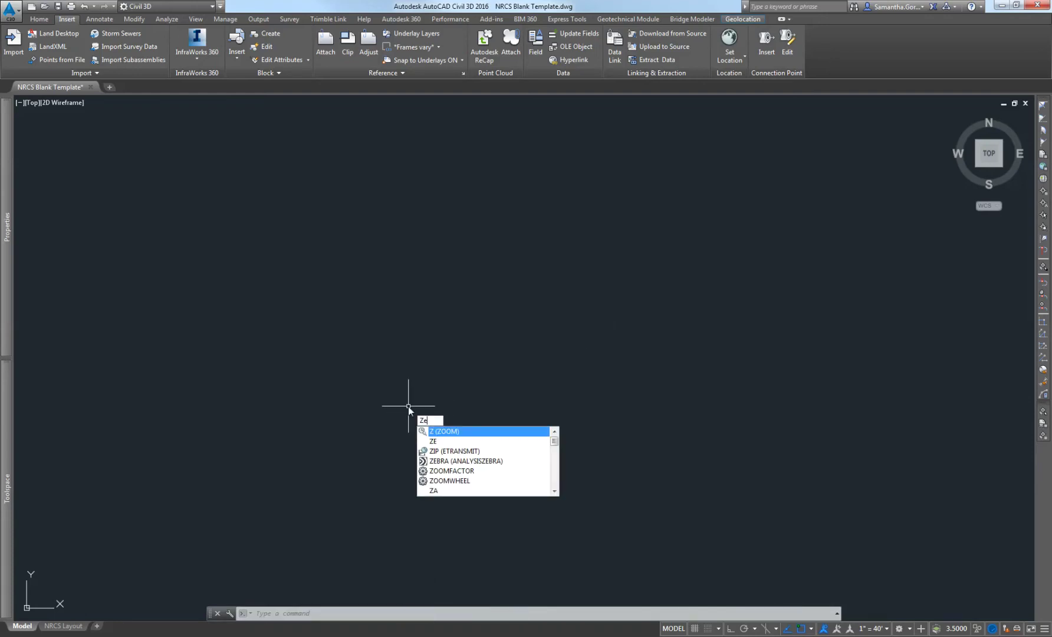
pyautogui.write('e')
pyautogui.press('Return')
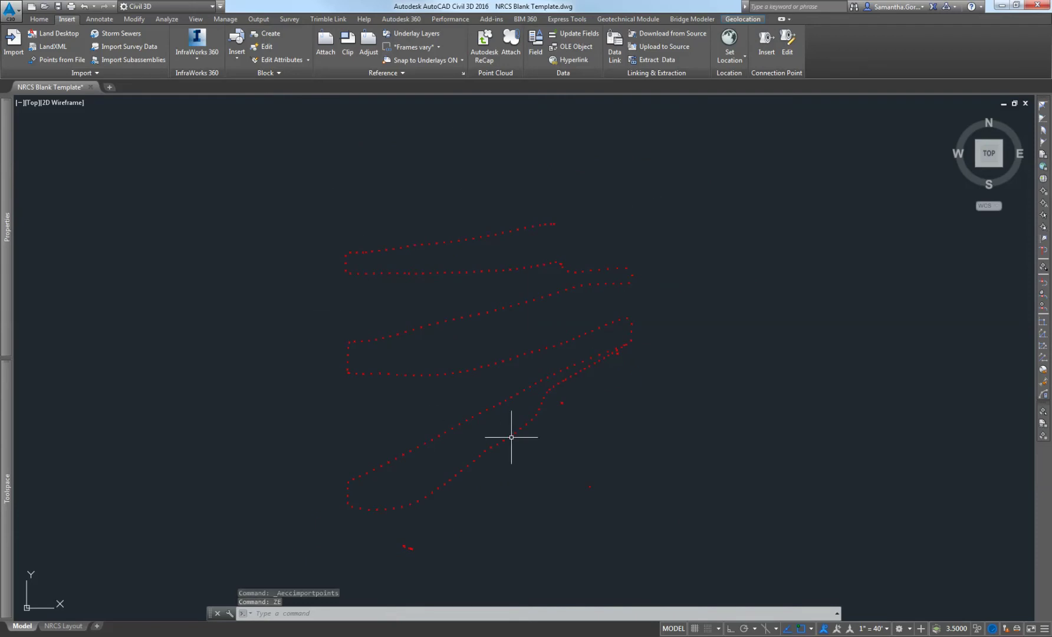
pyautogui.moveTo(512, 435); pyautogui.dragTo(509, 429, button='middle')
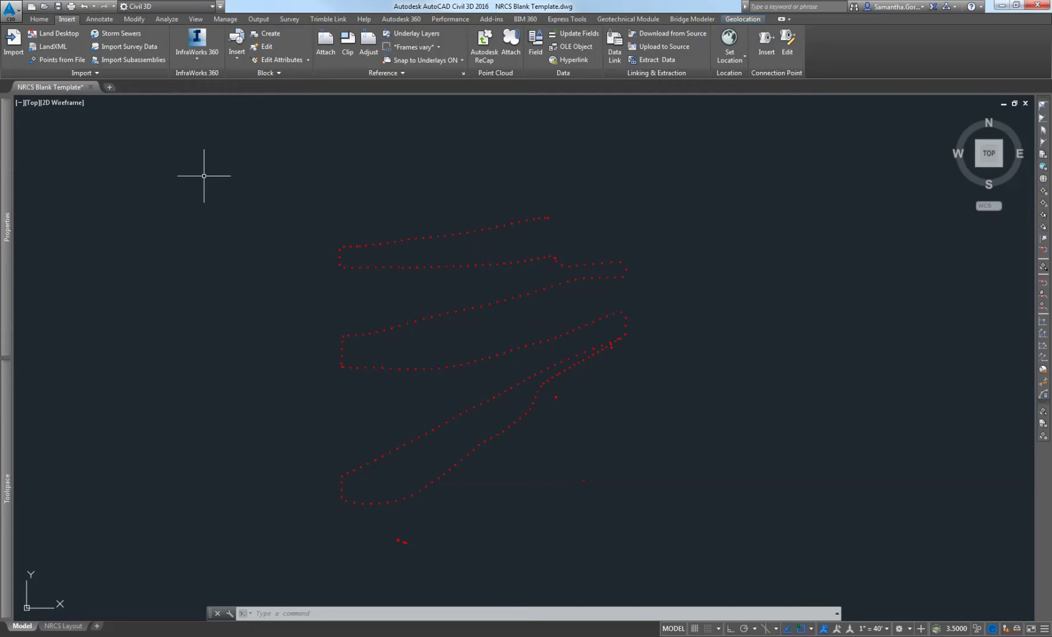
# Turn on the Map Aerial background and centre the view on the surveyed field.
pyautogui.click(743, 19)
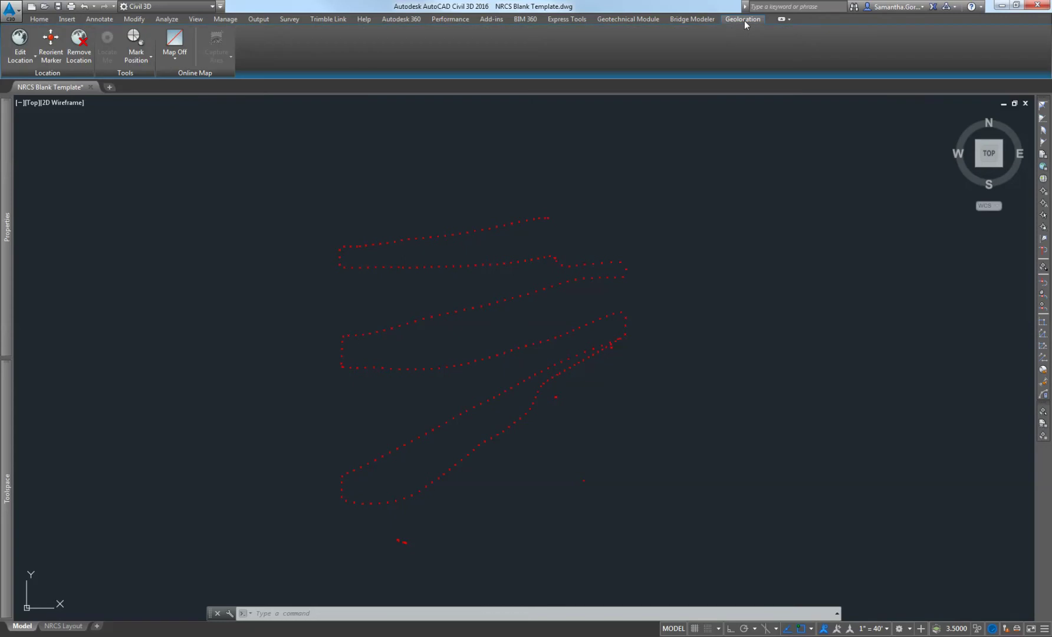
pyautogui.click(171, 58)
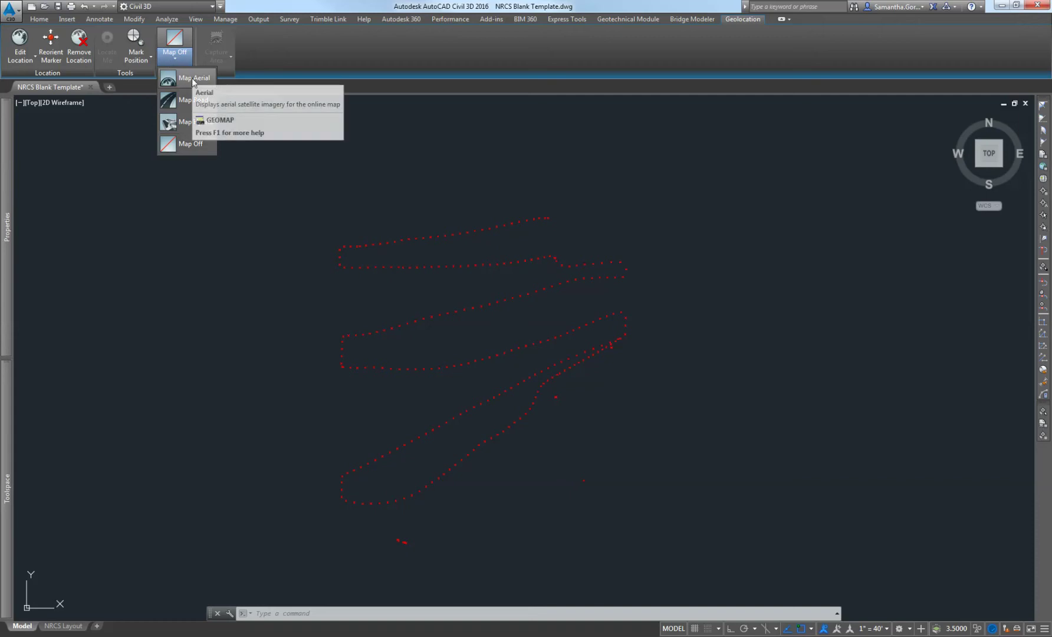
pyautogui.click(182, 77)
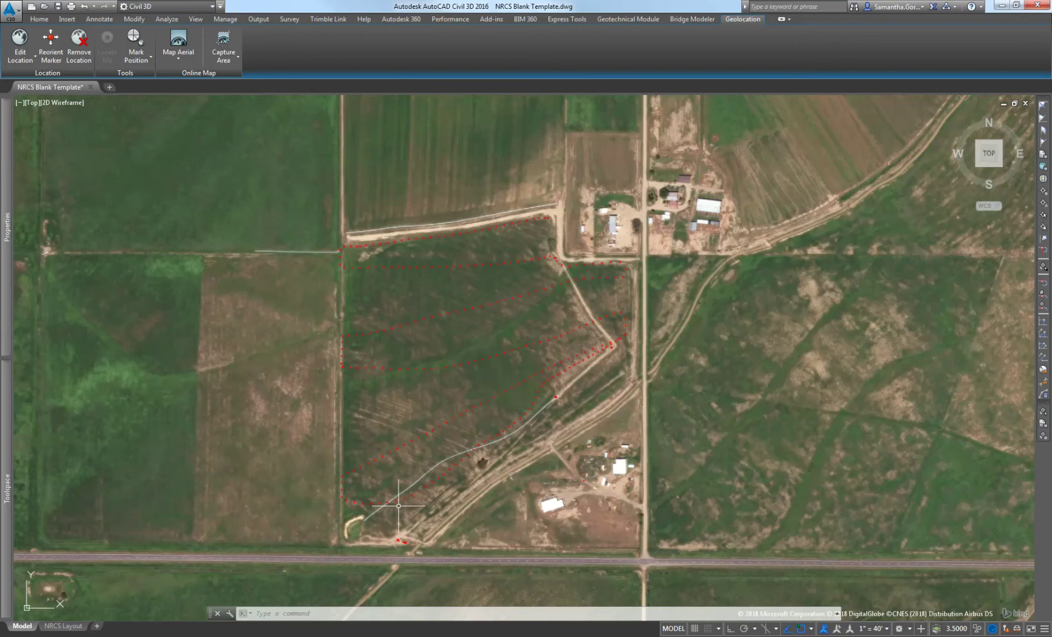
pyautogui.moveTo(399, 505)
pyautogui.mouseDown(button='middle')
pyautogui.moveTo(487, 373)
pyautogui.moveTo(456, 385)
pyautogui.moveTo(452, 438)
pyautogui.mouseUp(button='middle')
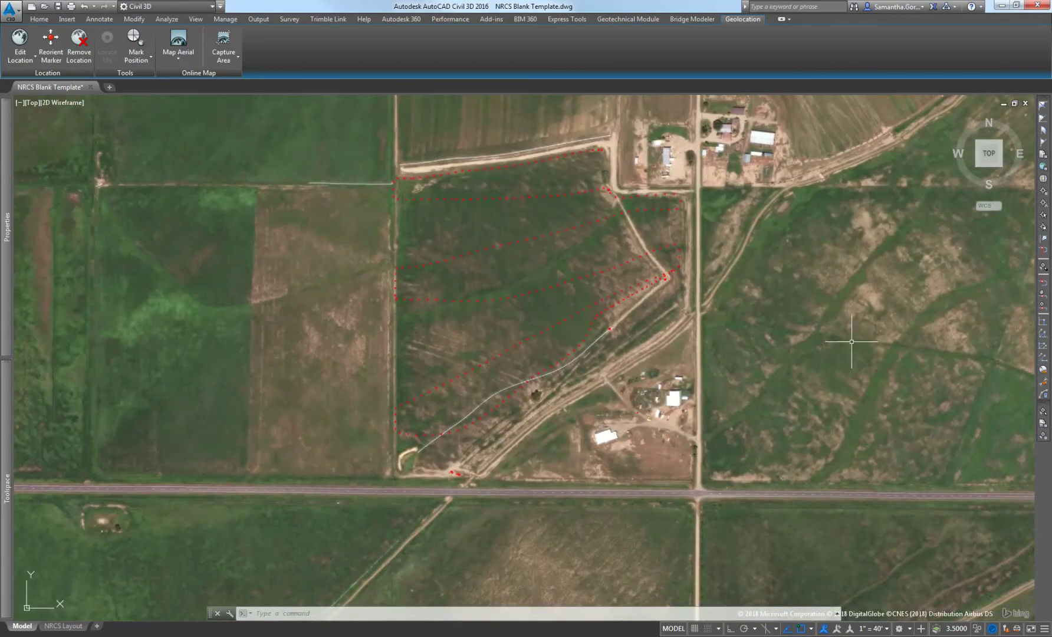
pyautogui.scroll(4, 447, 483)
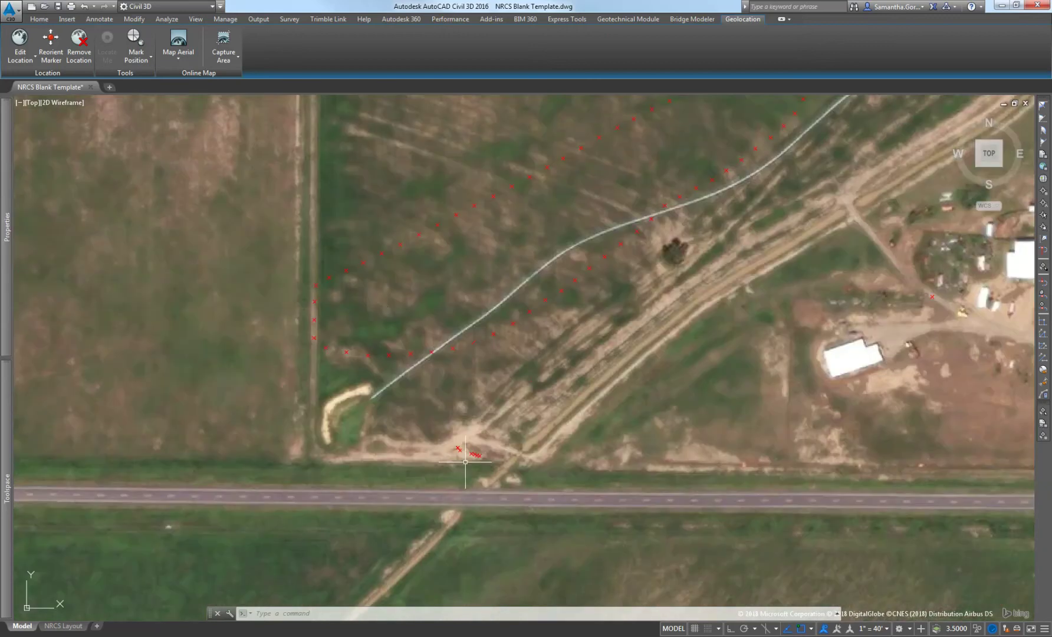
pyautogui.scroll(-4, 472, 466)
pyautogui.moveTo(517, 352)
pyautogui.mouseDown(button='middle')
pyautogui.moveTo(471, 361)
pyautogui.moveTo(458, 389)
pyautogui.mouseUp(button='middle')
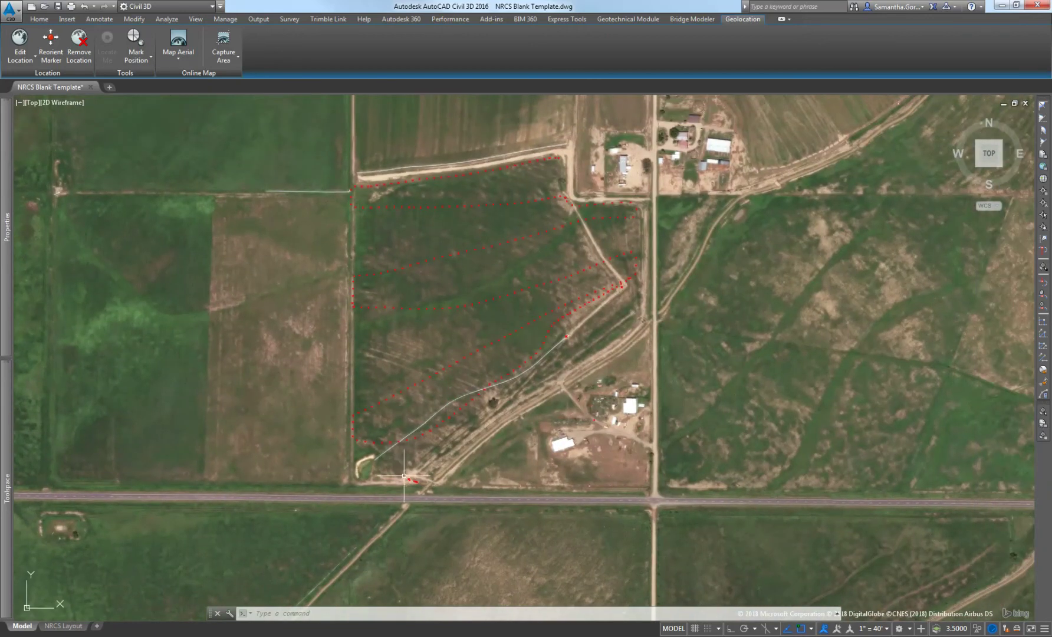
pyautogui.scroll(10, 404, 476)
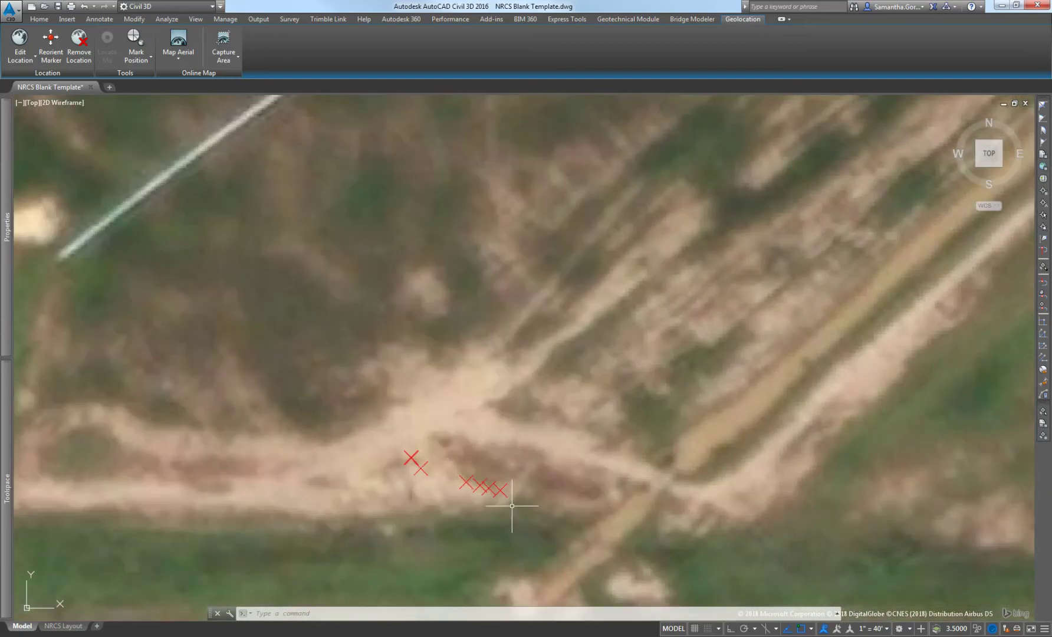
# Give the _All Points group the Point#-Elevation-Description label style, starting from survey point 316.
pyautogui.click(570, 523)
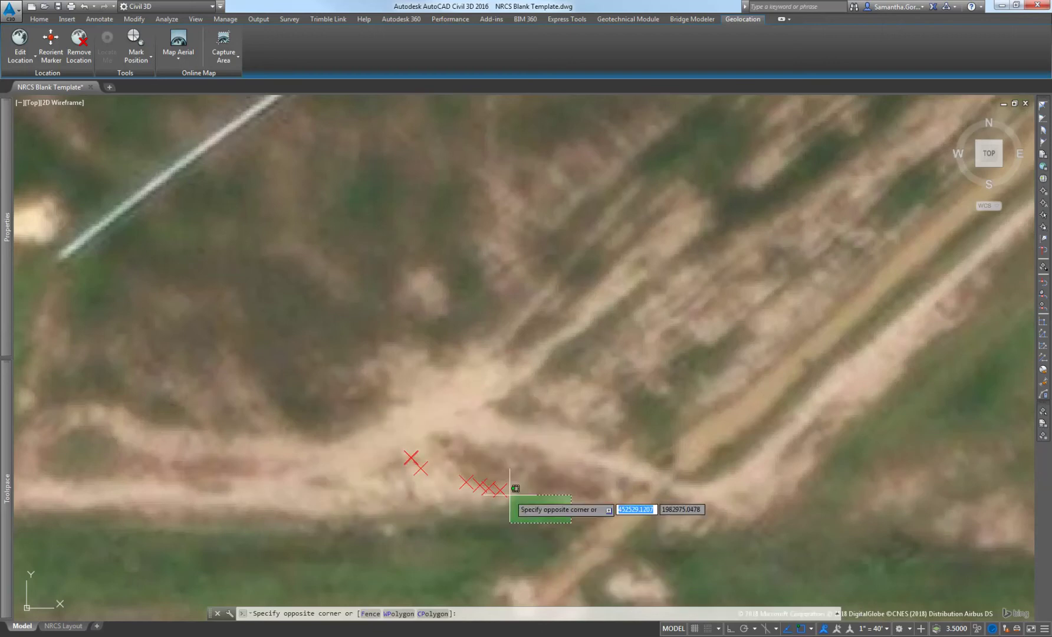
pyautogui.press('Escape')
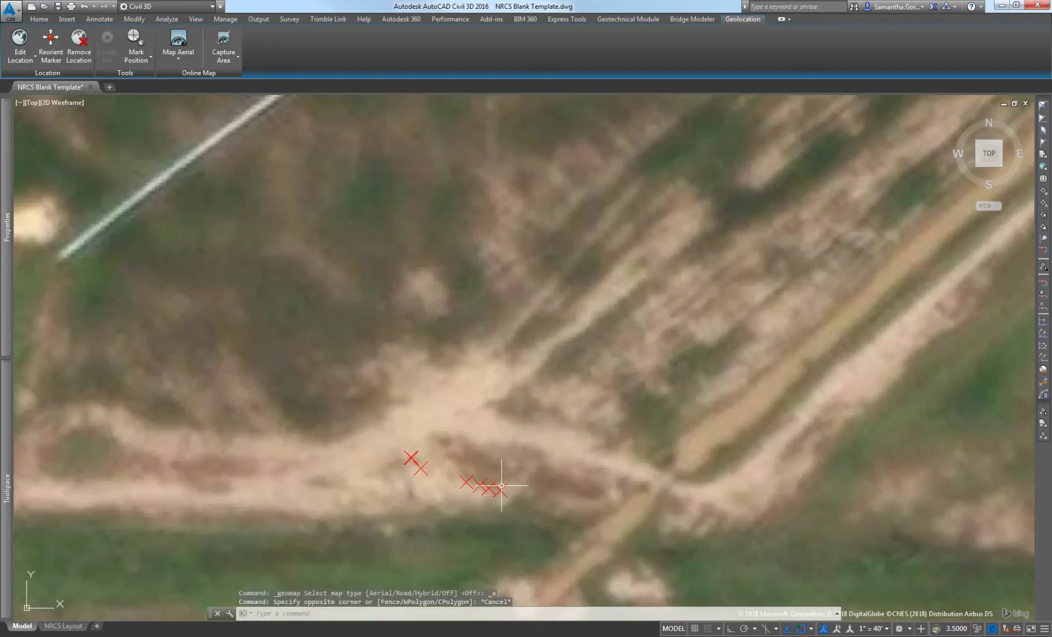
pyautogui.moveTo(499, 490)
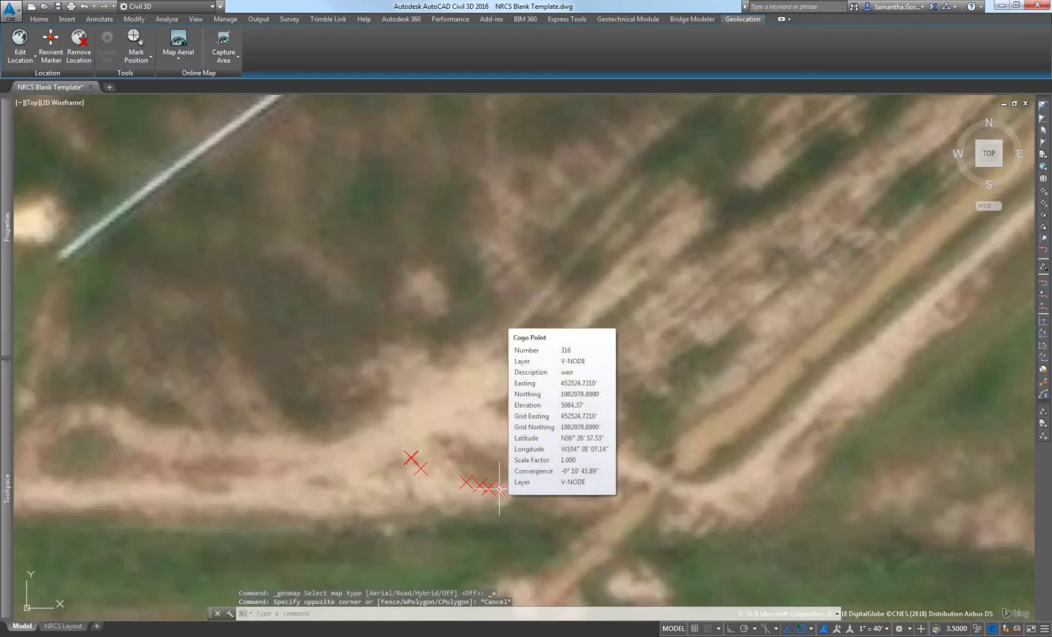
pyautogui.click(501, 489)
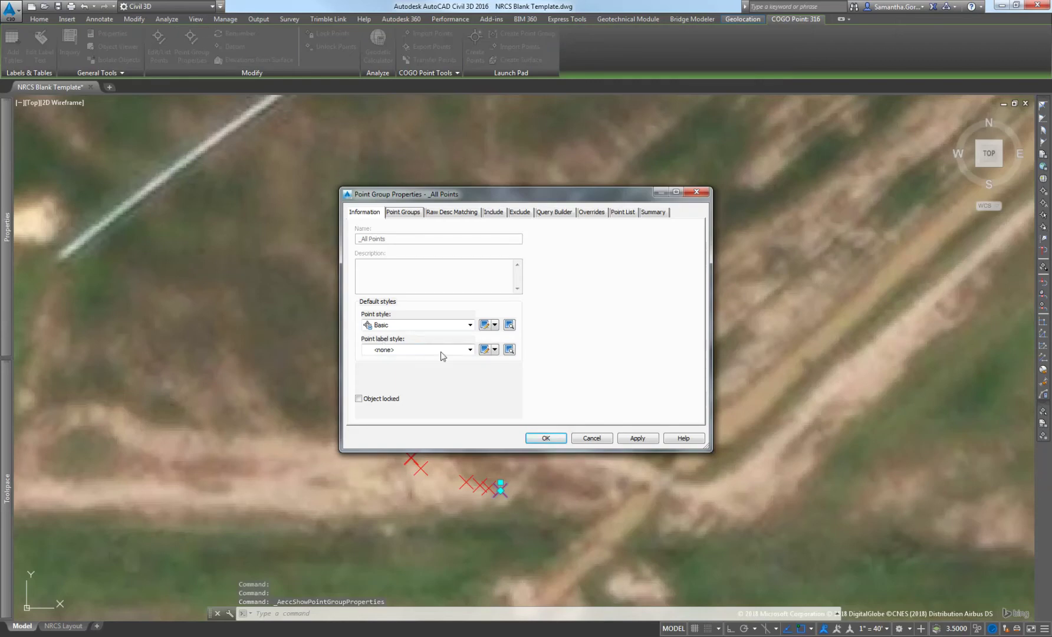
pyautogui.click(470, 350)
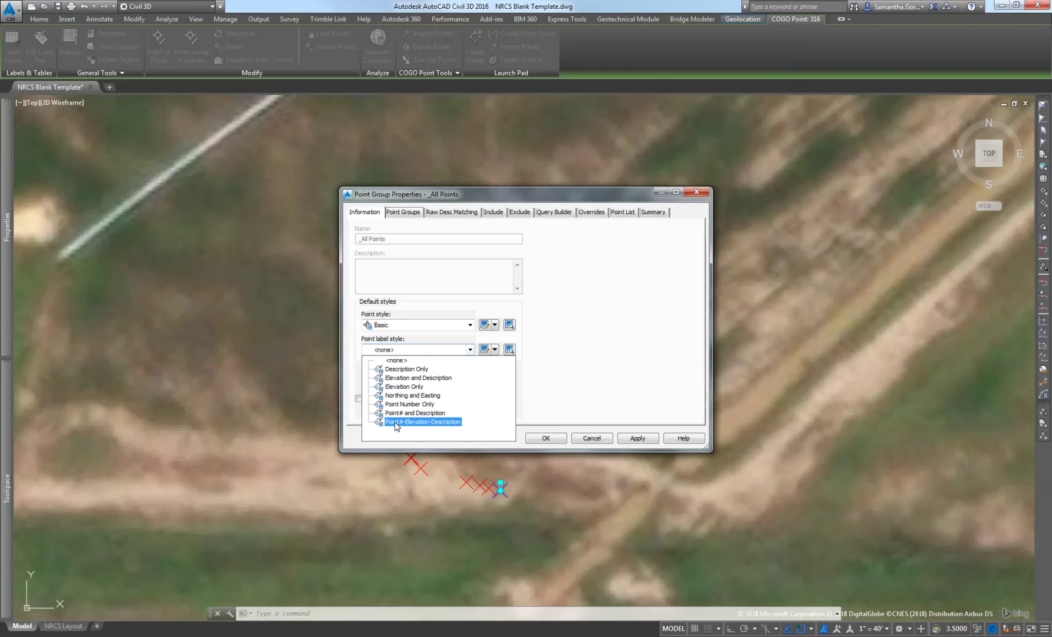
pyautogui.click(433, 422)
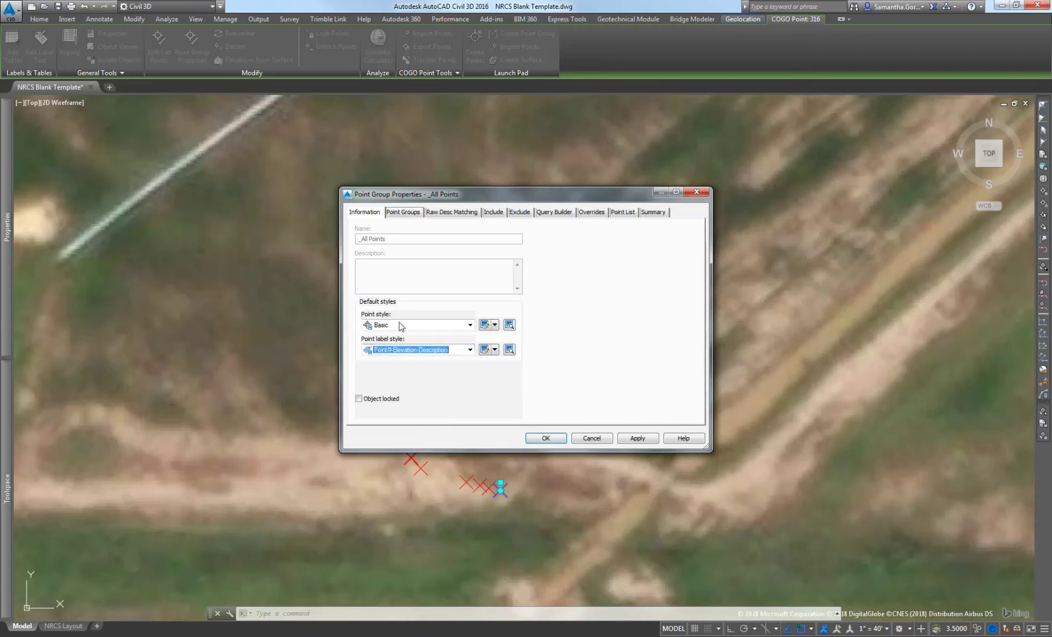
pyautogui.click(632, 439)
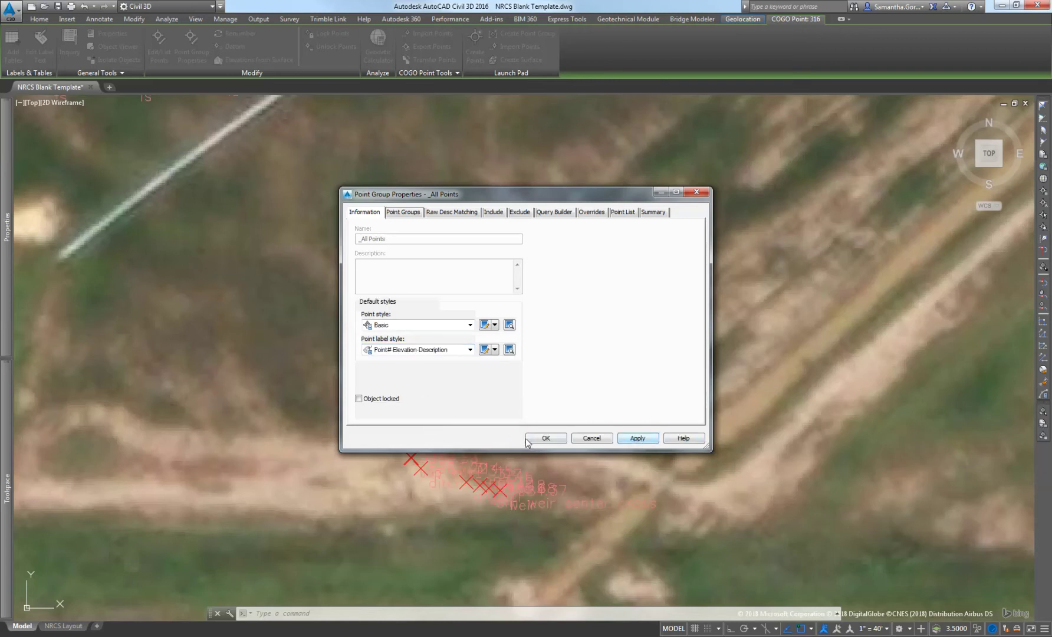
pyautogui.click(545, 439)
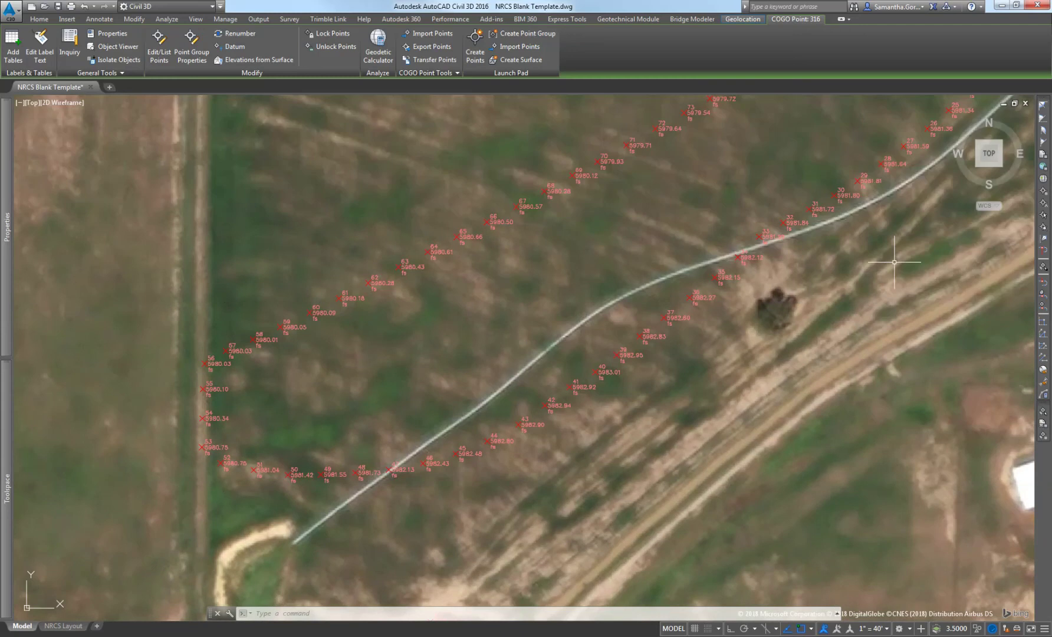
pyautogui.moveTo(485, 503)
pyautogui.mouseDown(button='middle')
pyautogui.moveTo(507, 413)
pyautogui.moveTo(519, 230)
pyautogui.mouseUp(button='middle')
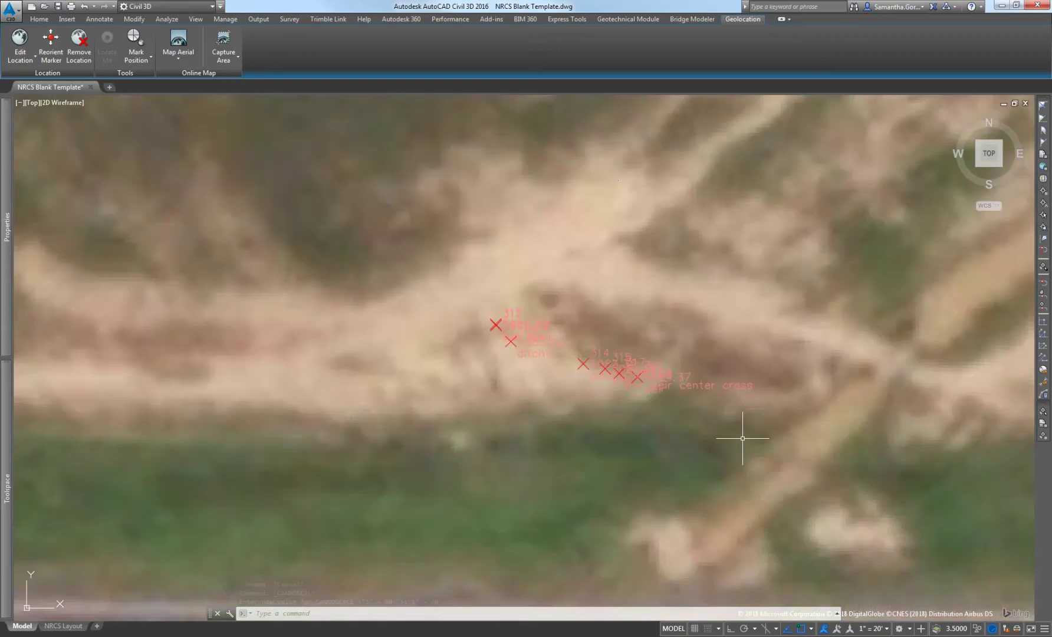
# Zoom out over the whole field, showing the labeled point rows, pond and road.
pyautogui.scroll(-2, 743, 438)
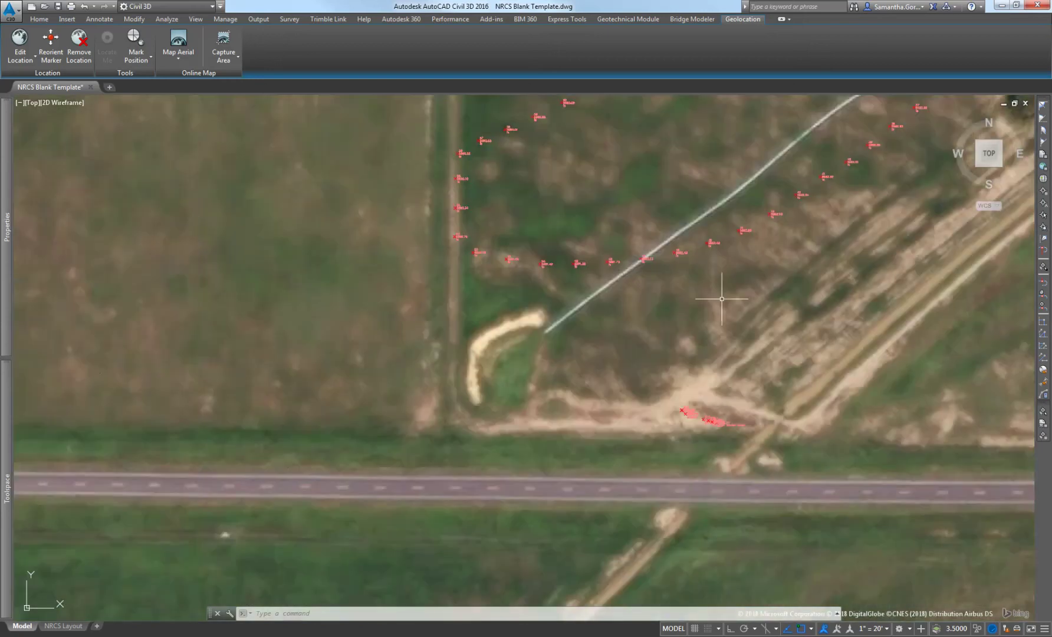
pyautogui.scroll(-5, 721, 299)
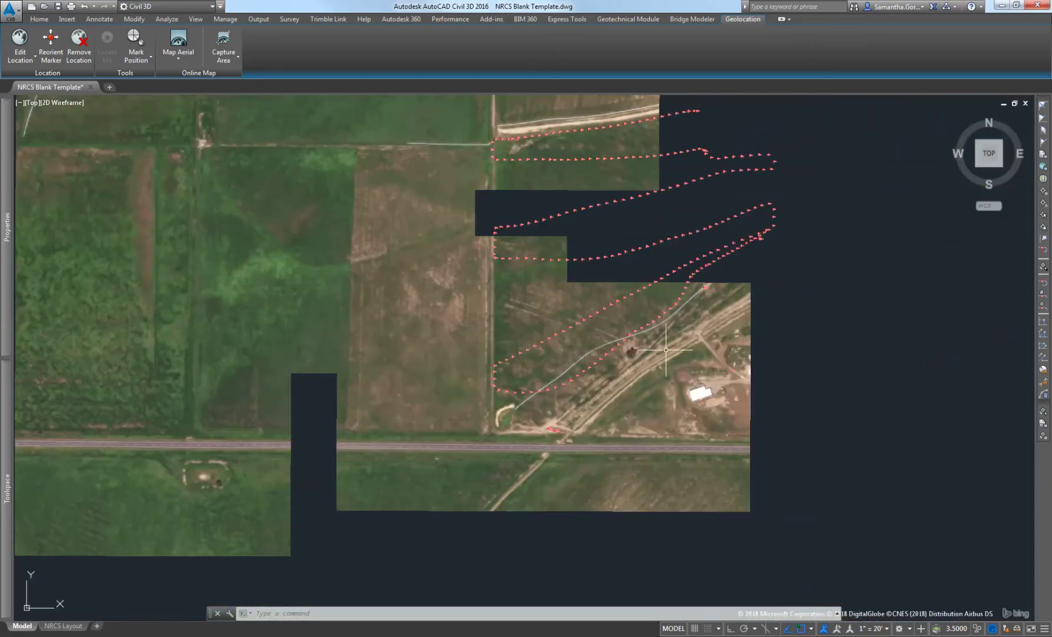
# Pan and zoom to frame the surveyed field and surrounding parcels on the aerial map.
pyautogui.moveTo(686, 306); pyautogui.dragTo(559, 380, button='middle')
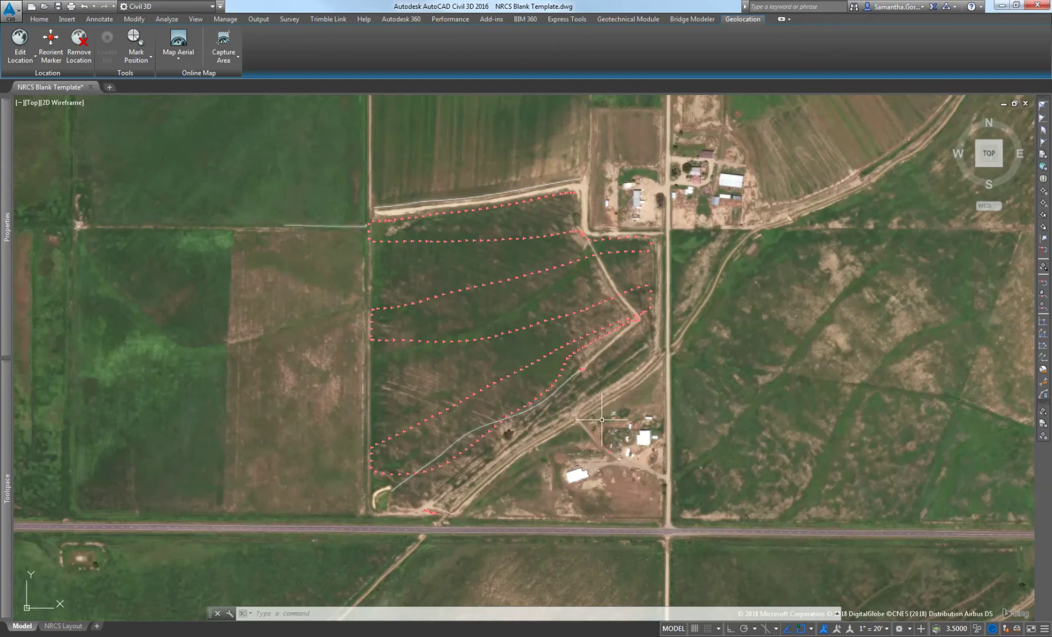
pyautogui.scroll(-2, 601, 419)
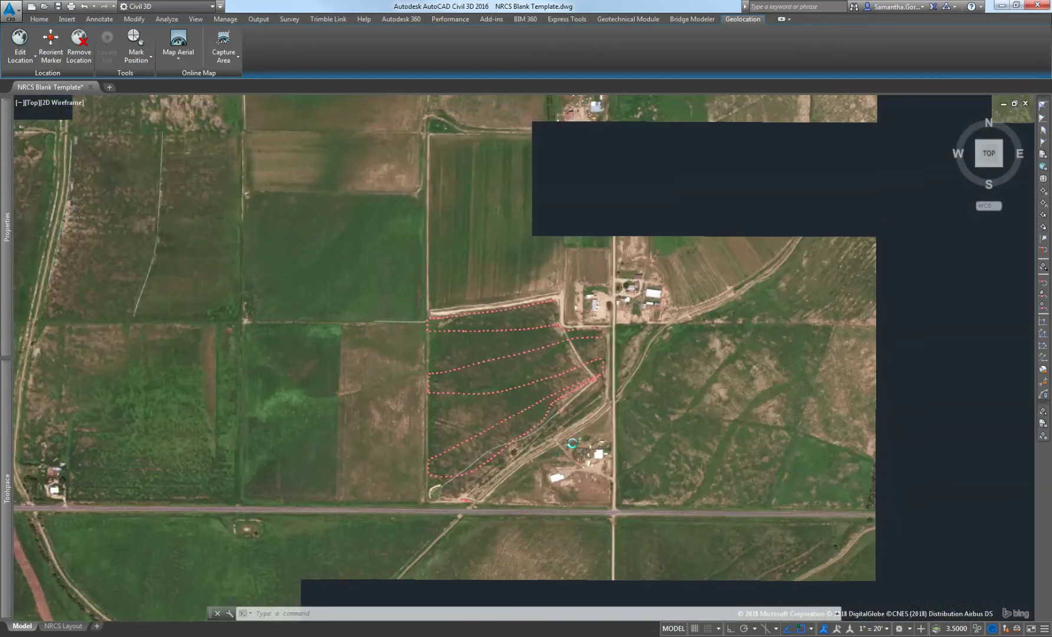
pyautogui.moveTo(572, 442); pyautogui.dragTo(571, 426, button='middle')
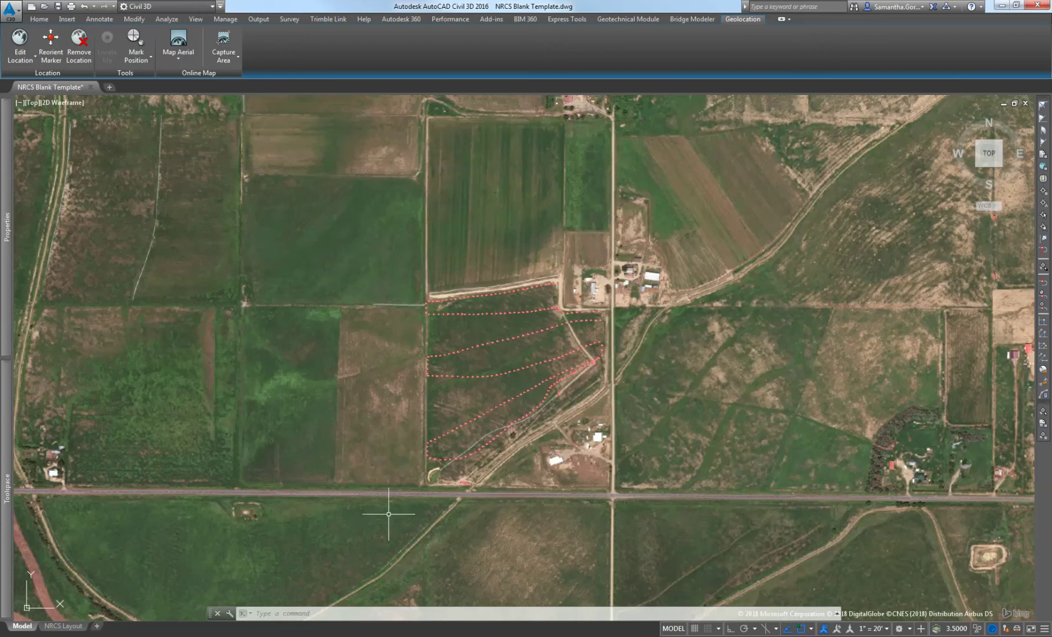
# Capture a rectangular aerial map image spanning from above the field's top-left corner to past its lower-right.
pyautogui.click(210, 57)
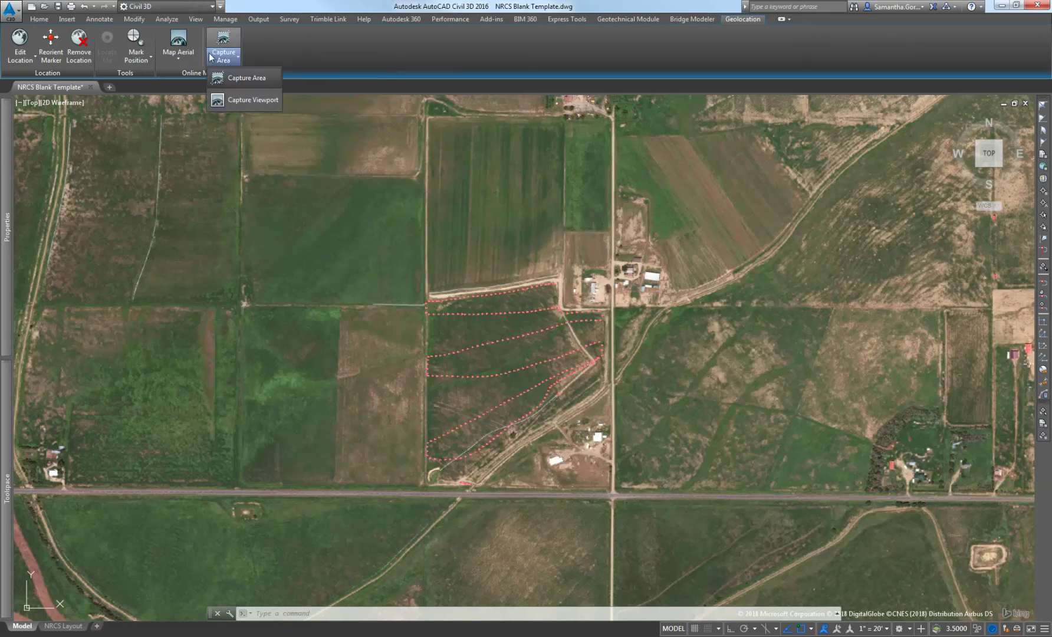
pyautogui.click(242, 77)
pyautogui.click(394, 207)
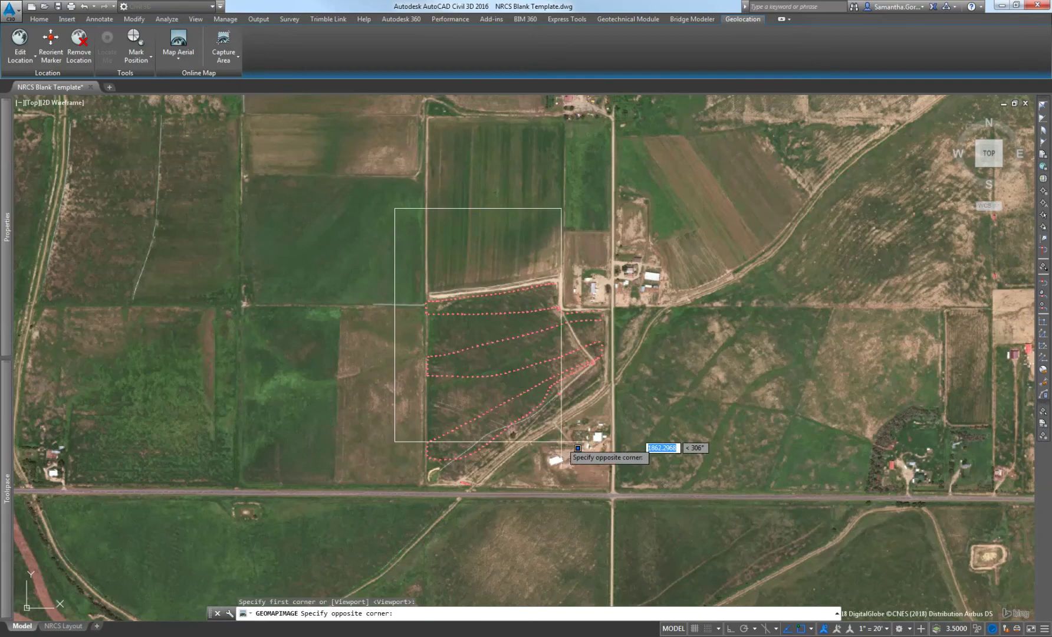
pyautogui.click(621, 496)
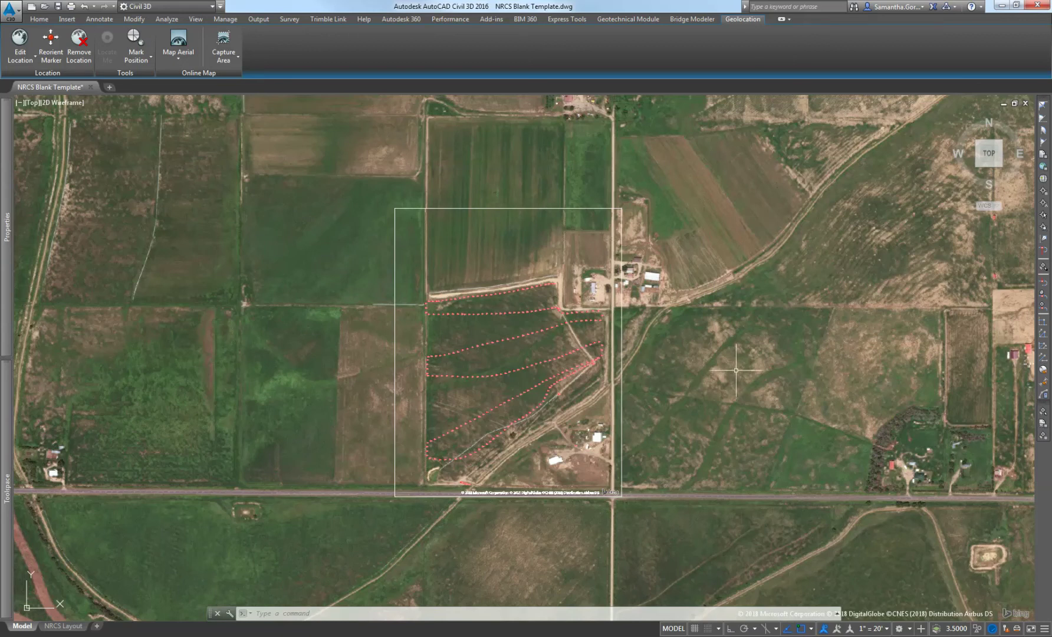
# Set the online map type to Map Off so only the captured field image remains.
pyautogui.click(178, 54)
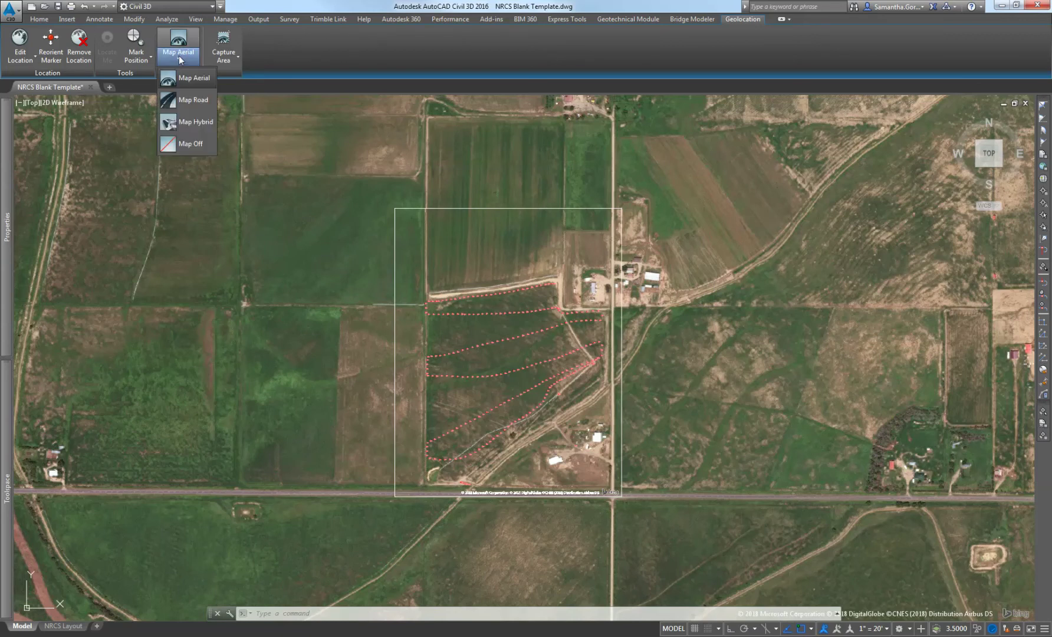
pyautogui.click(190, 143)
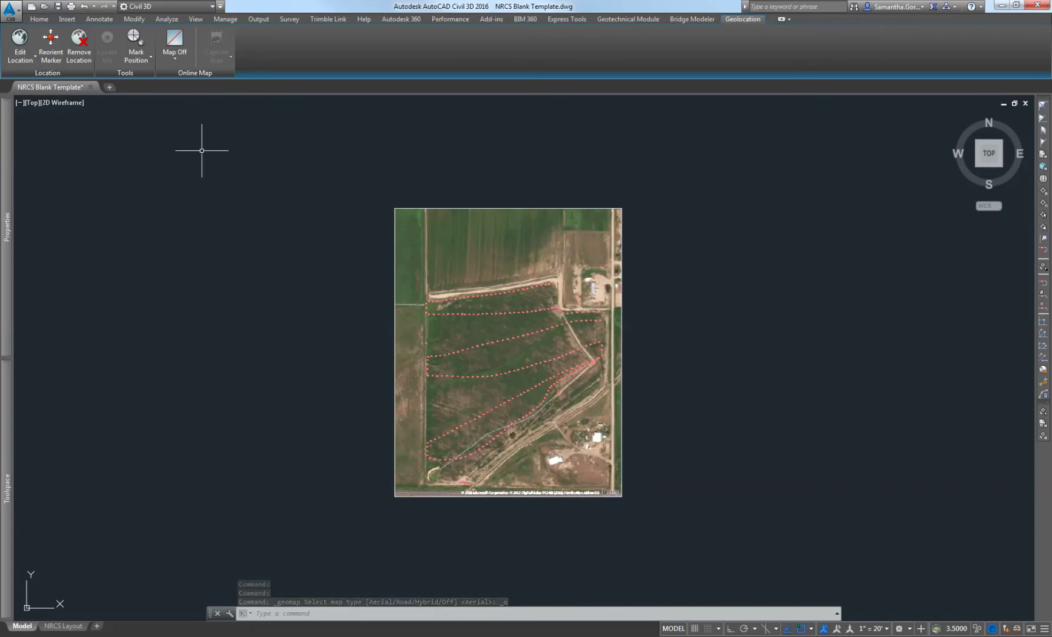
pyautogui.click(176, 59)
pyautogui.click(175, 60)
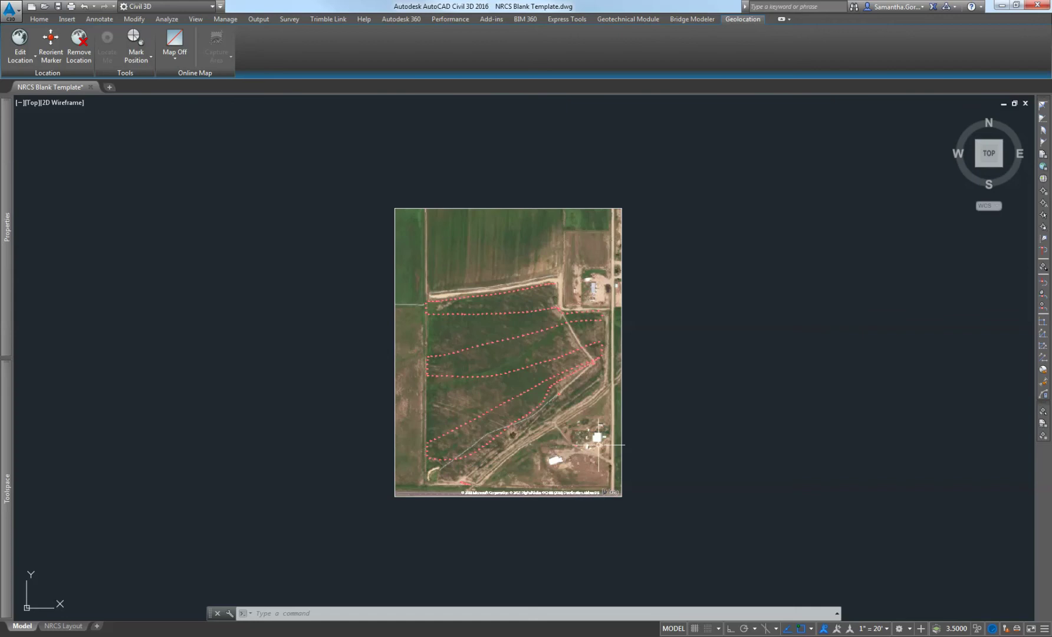
# Show the NRCS Layout sheet, then switch between the Layout and Layout Tools ribbon tabs.
pyautogui.click(47, 627)
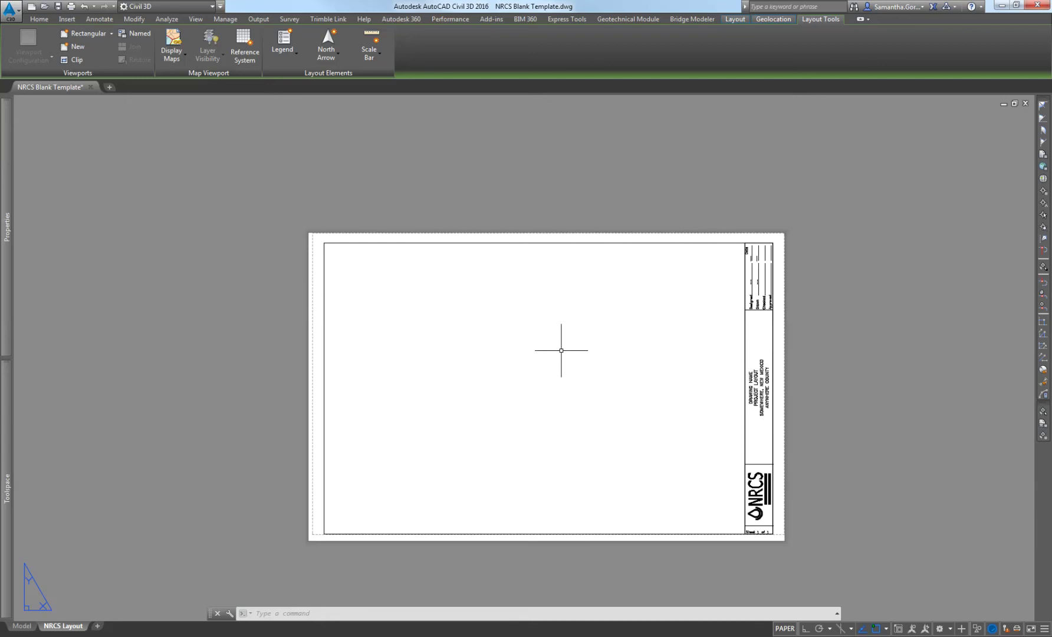
pyautogui.click(734, 19)
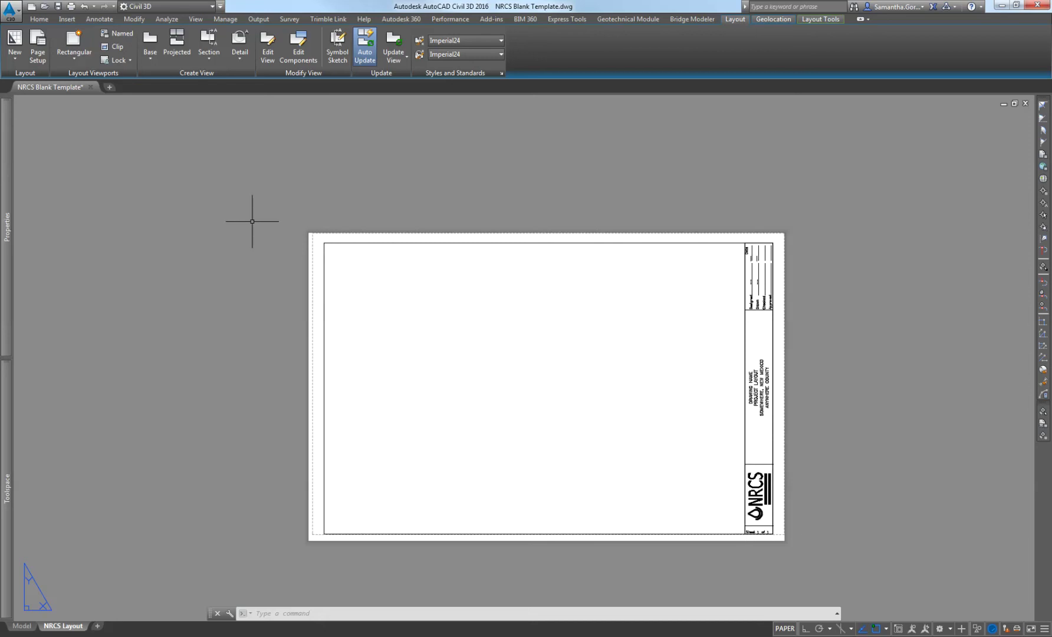
pyautogui.click(815, 21)
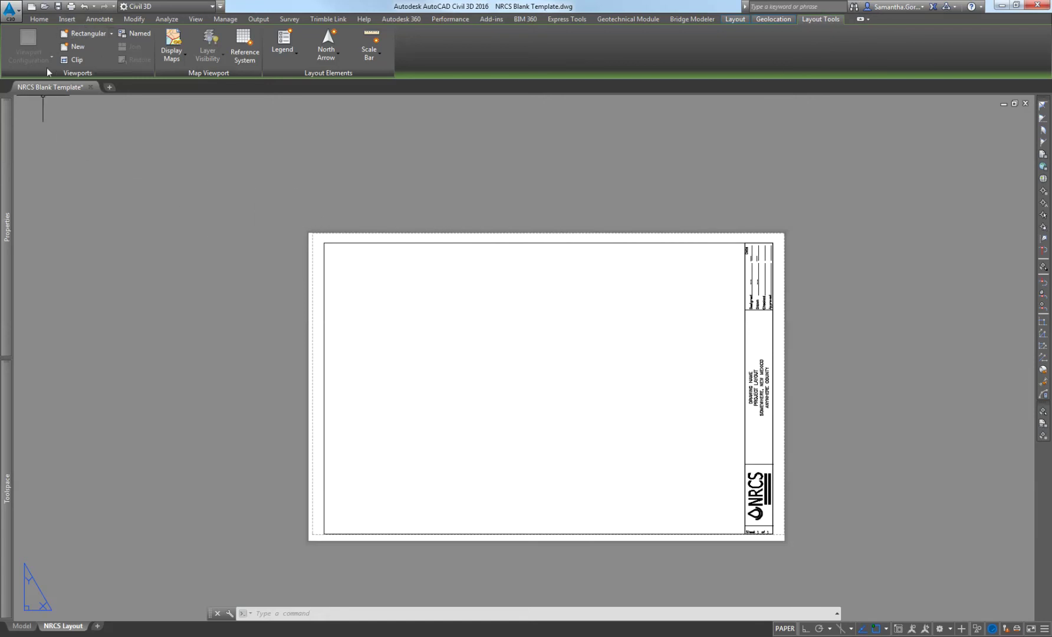
# Create a rectangular viewport from the sheet's top-left to its bottom-right border.
pyautogui.click(85, 36)
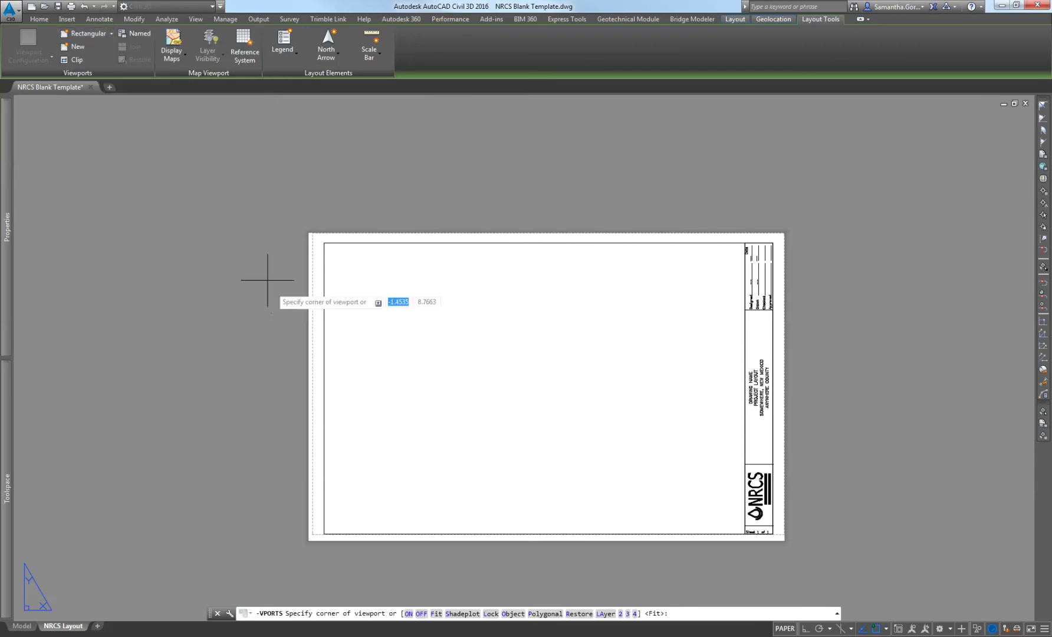
pyautogui.click(324, 243)
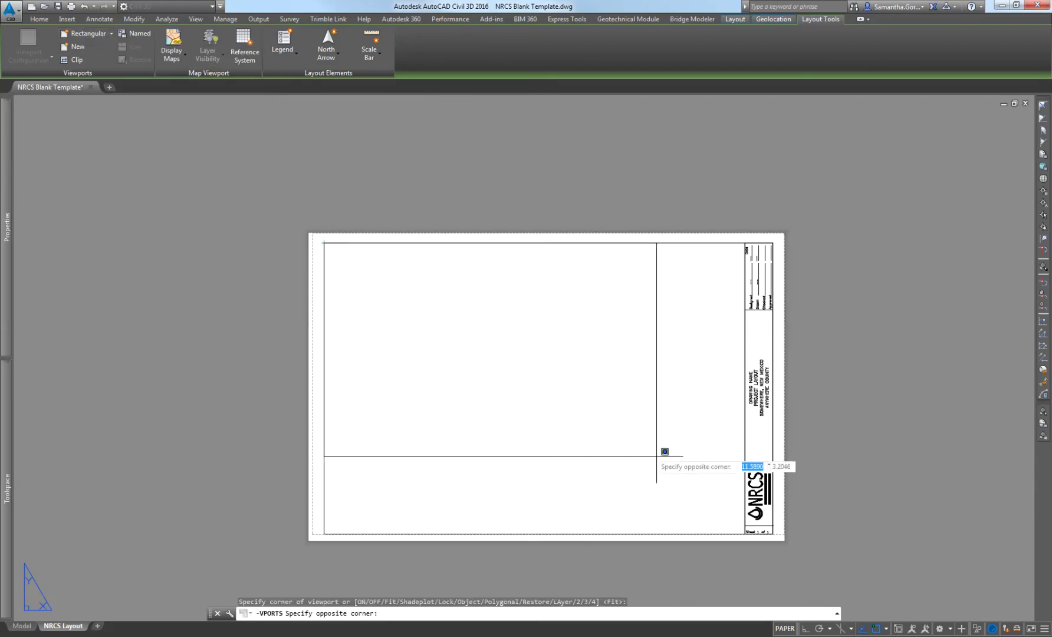
pyautogui.click(743, 534)
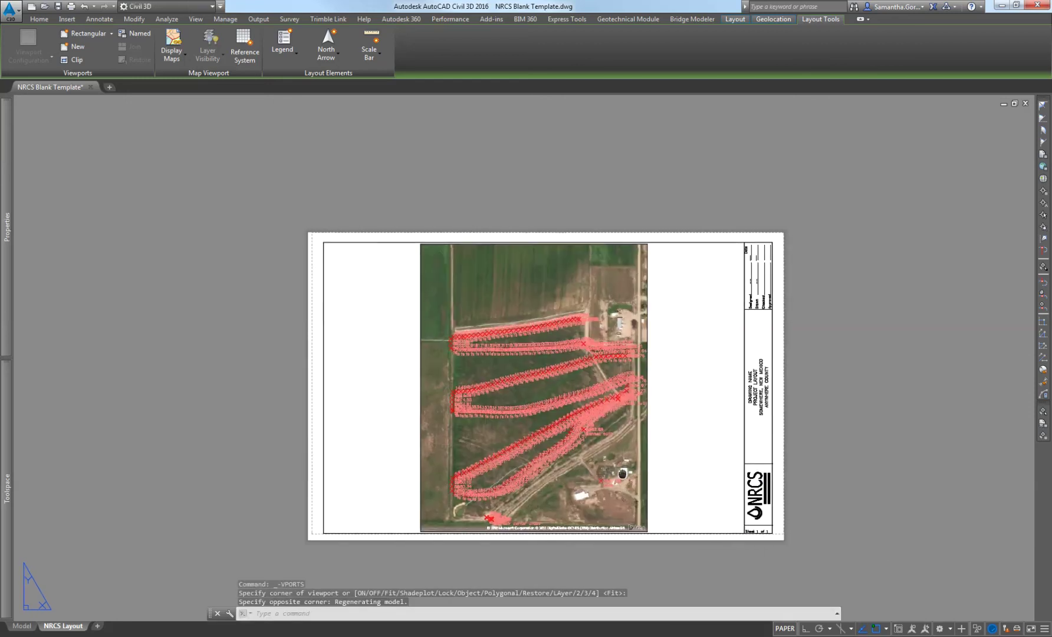
pyautogui.moveTo(623, 473); pyautogui.dragTo(610, 406, button='middle')
pyautogui.scroll(3, 517, 379)
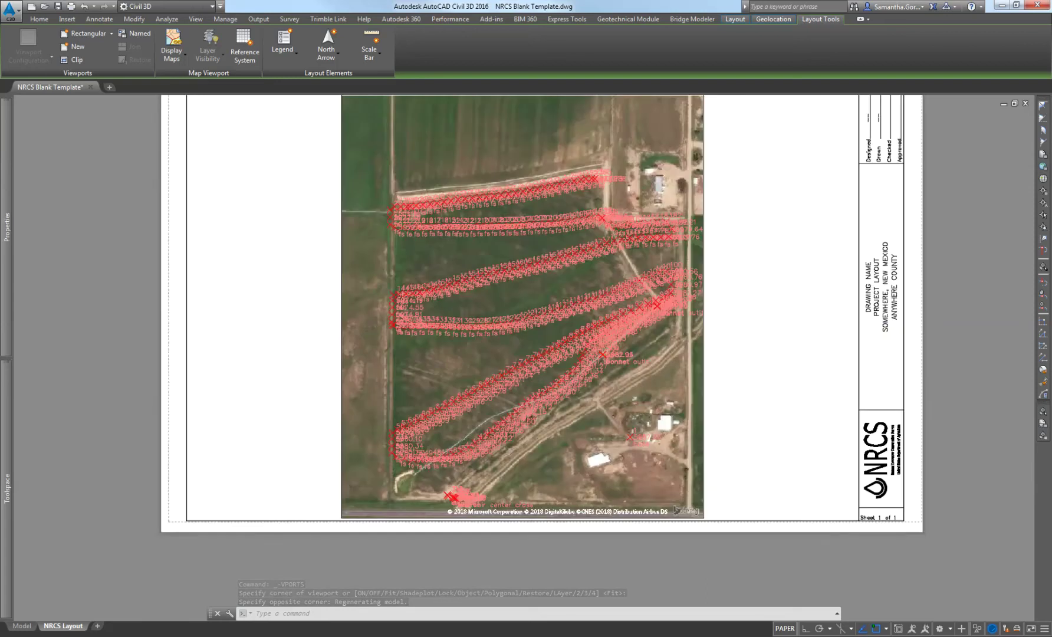
pyautogui.scroll(-3, 517, 379)
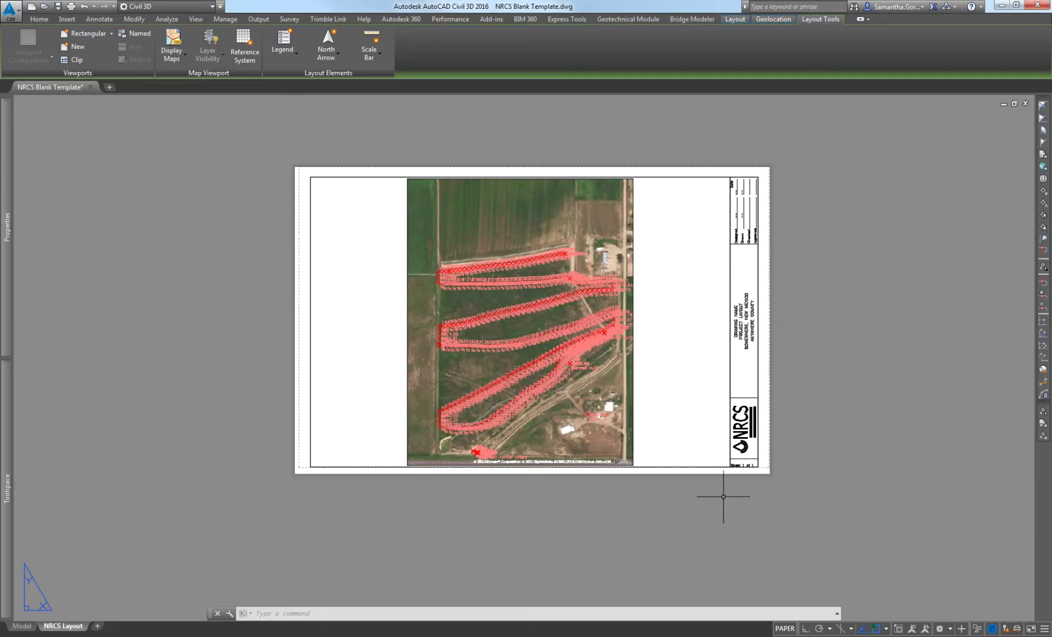
pyautogui.moveTo(752, 461); pyautogui.dragTo(694, 510, button='middle')
pyautogui.moveTo(433, 404); pyautogui.dragTo(485, 389, button='middle')
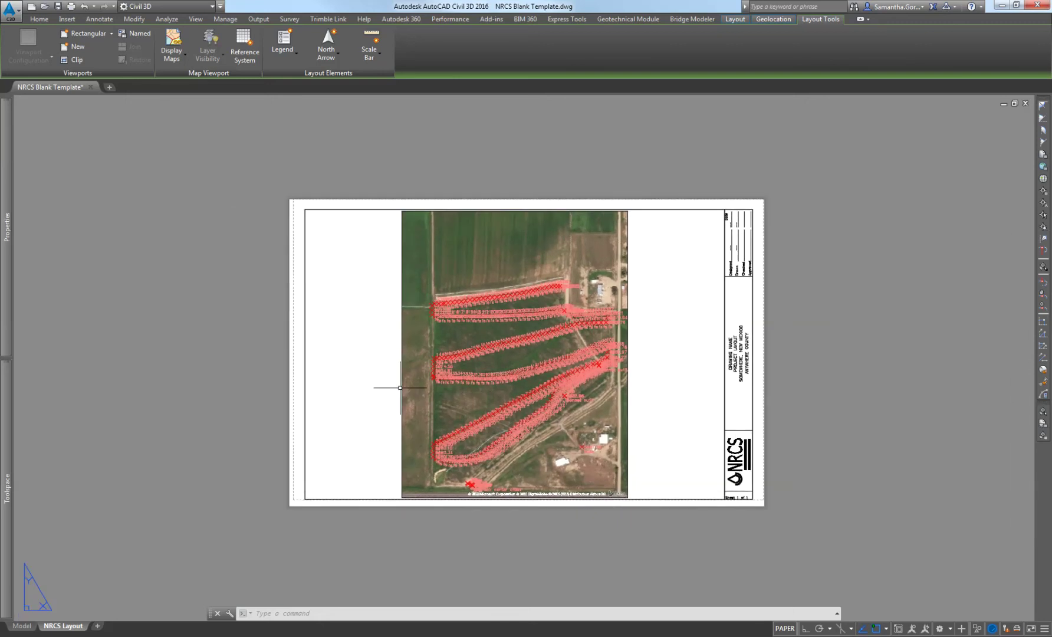
# Inside the viewport, zoom out and pan the aerial map so the whole survey track is centered.
pyautogui.doubleClick(630, 352)
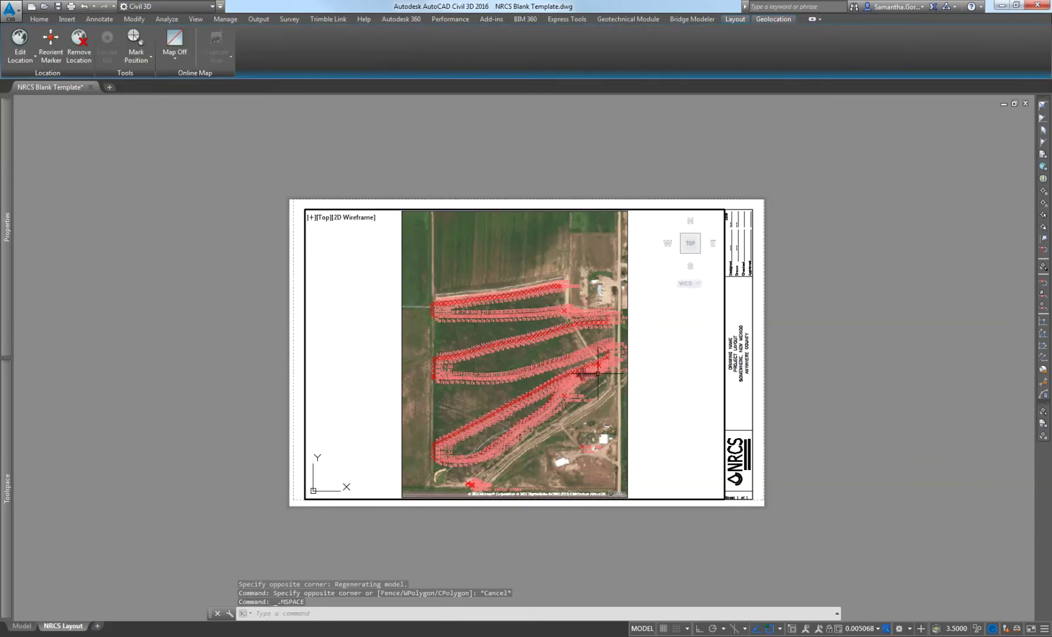
pyautogui.scroll(4, 584, 377)
pyautogui.scroll(2, 578, 382)
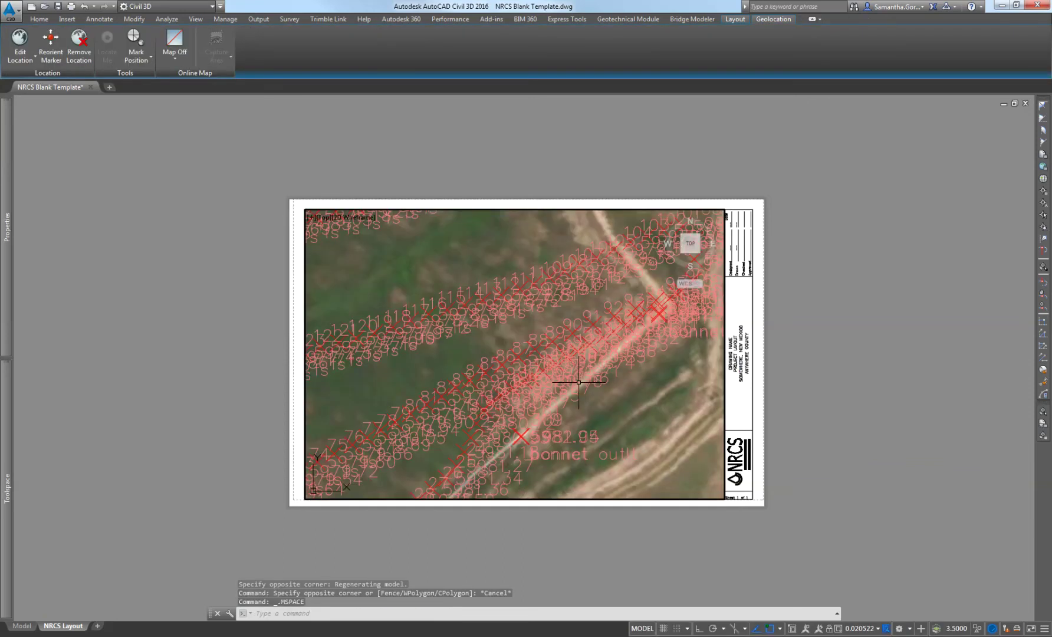
pyautogui.scroll(-4, 578, 382)
pyautogui.moveTo(572, 396); pyautogui.dragTo(605, 479, button='middle')
pyautogui.scroll(-2, 627, 386)
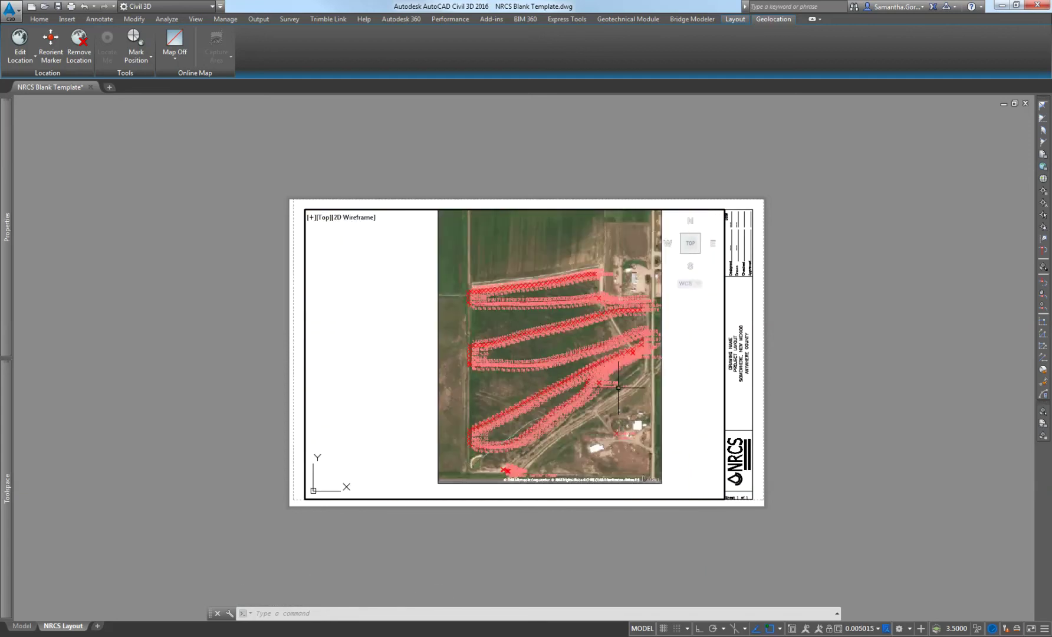
pyautogui.moveTo(600, 406); pyautogui.dragTo(576, 416, button='middle')
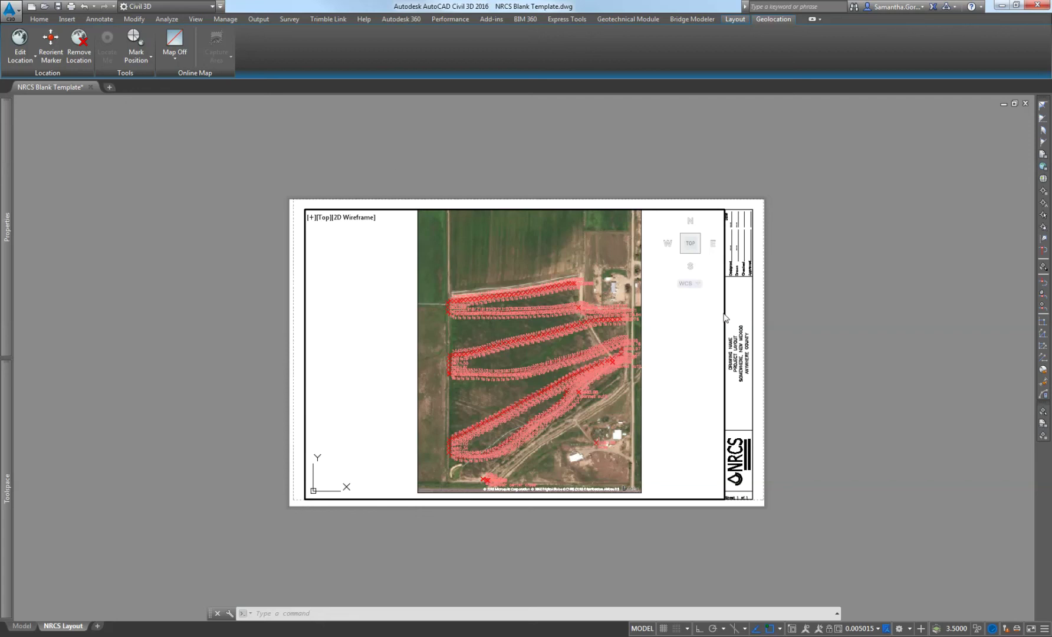
# In model space, stretch the captured aerial image's lower-right corner to widen it east past the road.
pyautogui.doubleClick(933, 473)
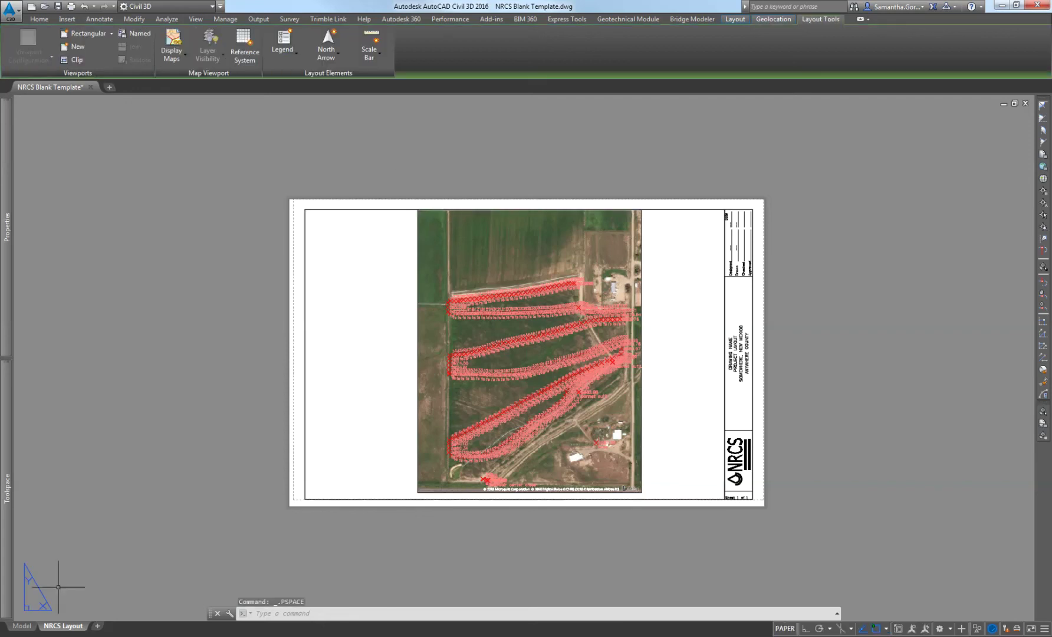
pyautogui.click(22, 625)
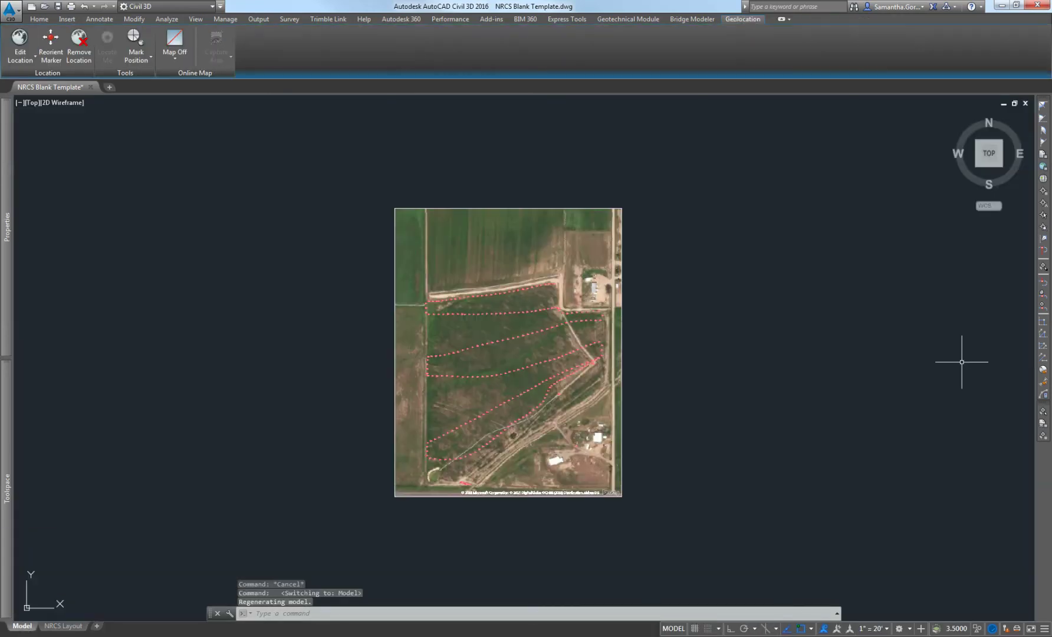
pyautogui.click(622, 400)
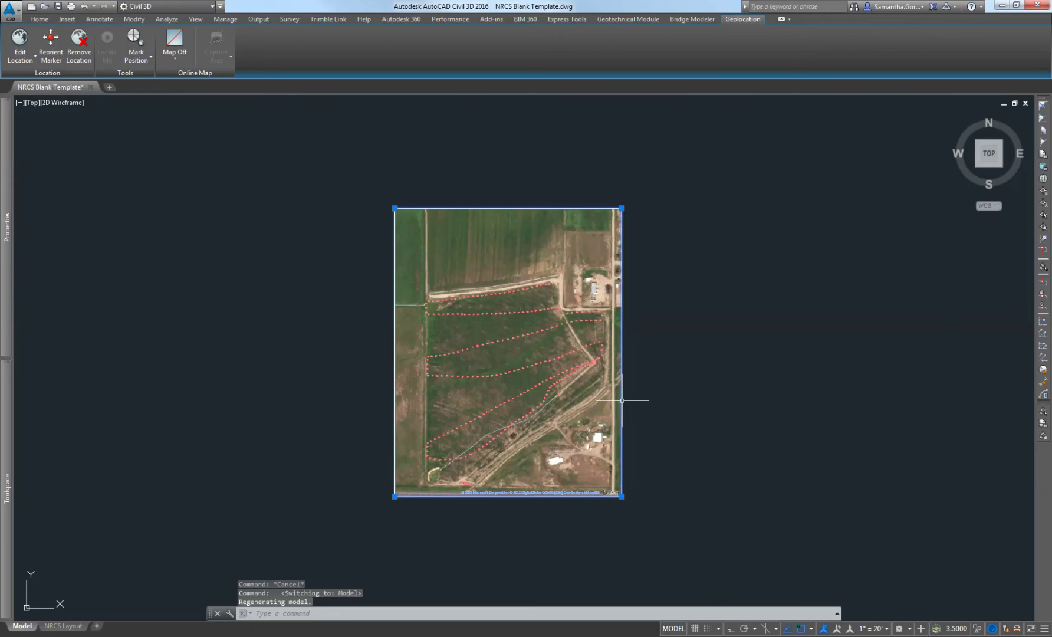
pyautogui.click(622, 496)
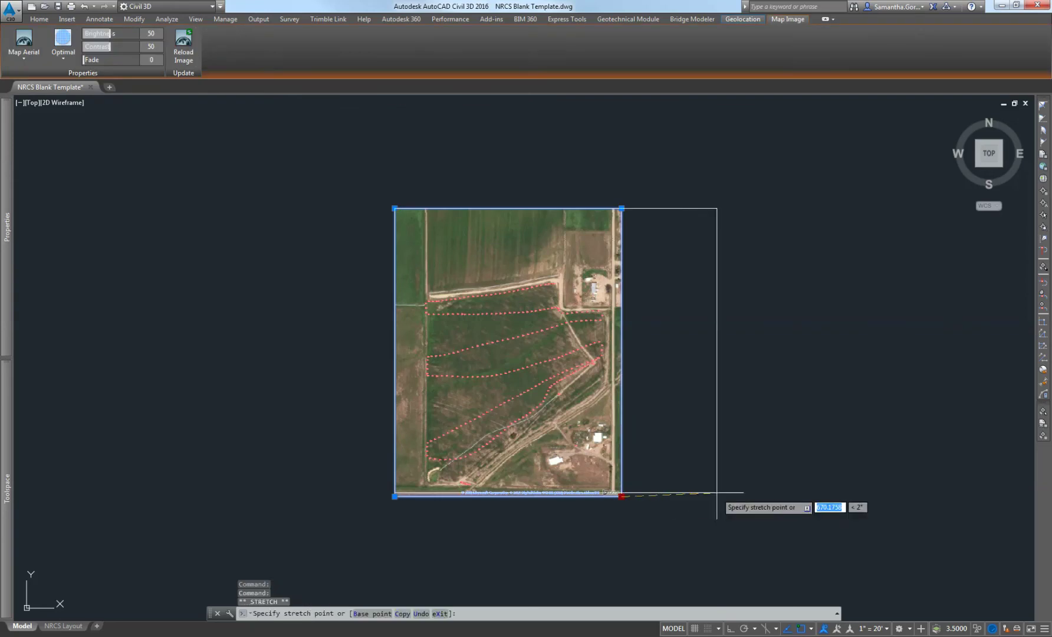
pyautogui.click(757, 499)
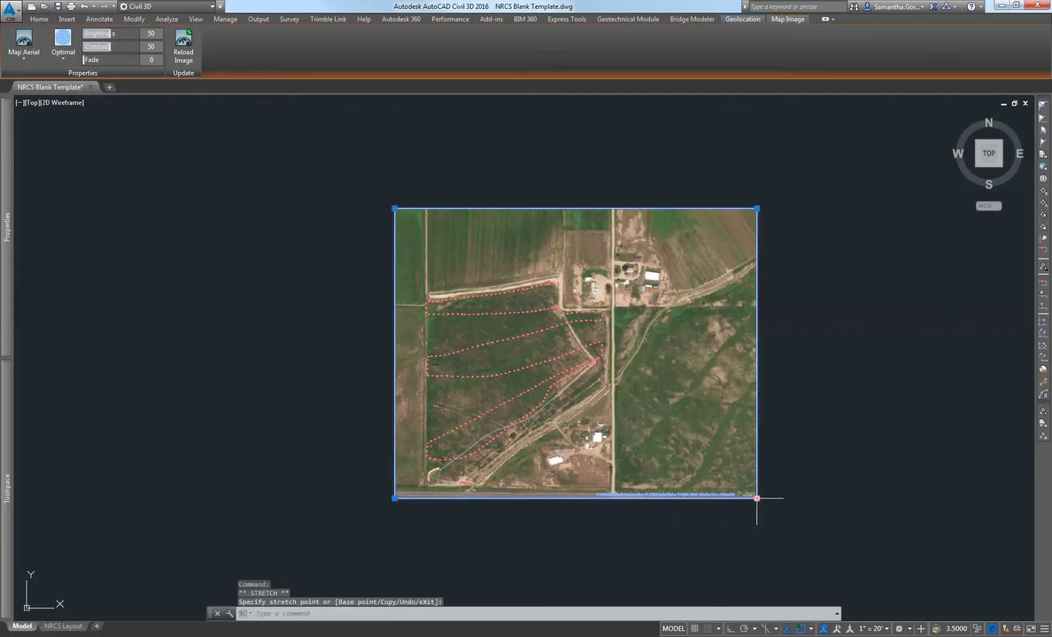
pyautogui.click(615, 498)
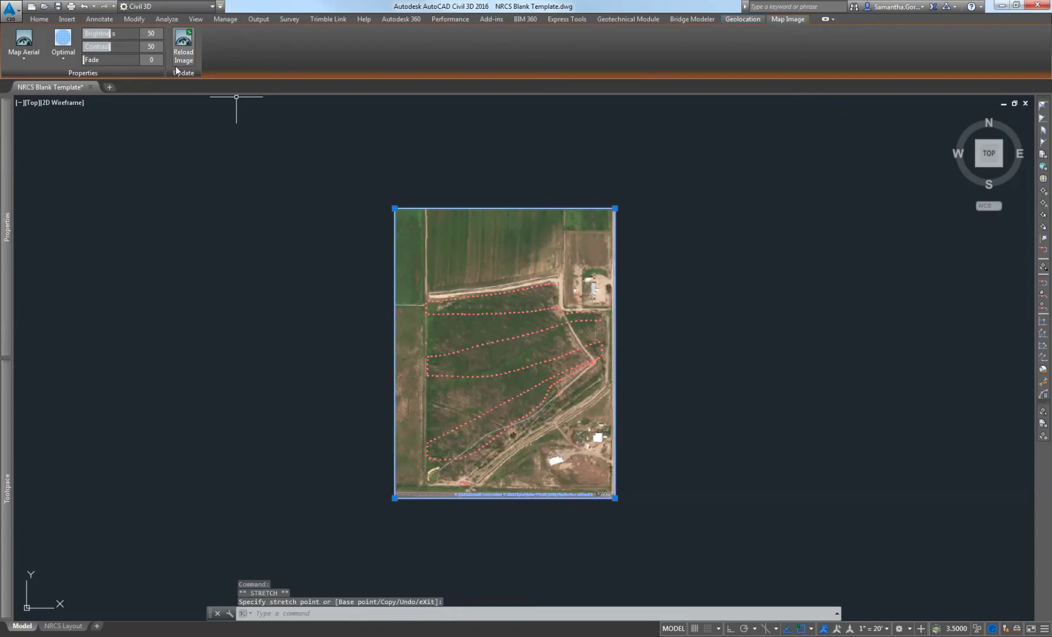
# On the NRCS Layout, pan the map inside the viewport so the widened image fills it, then return to Model.
pyautogui.hotkey('ctrl', 'pagedown')
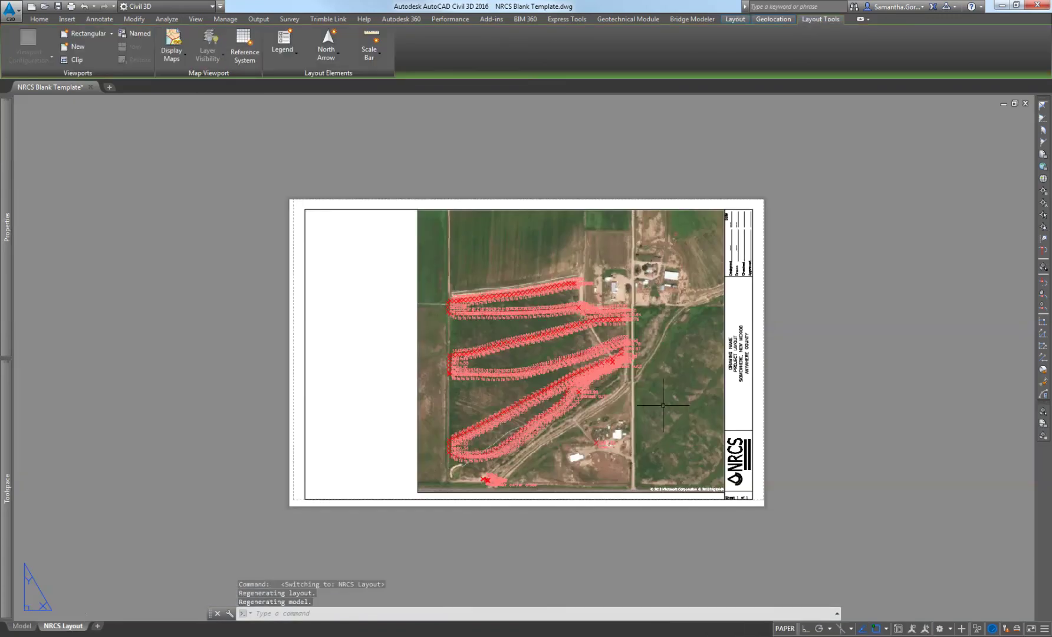
pyautogui.moveTo(638, 409); pyautogui.dragTo(487, 418, button='middle')
pyautogui.doubleClick(487, 418)
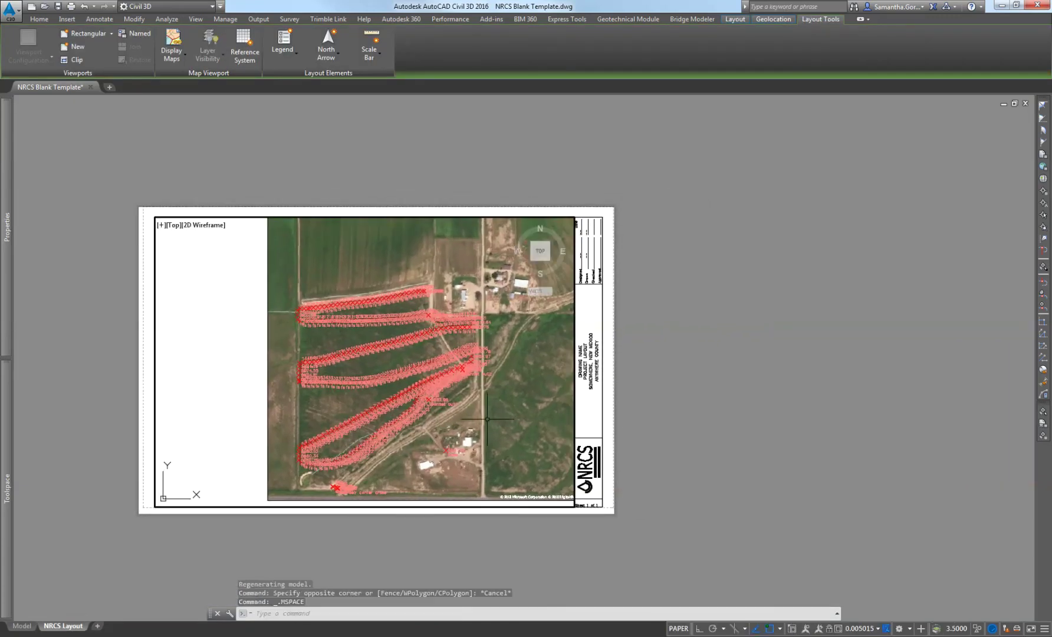
pyautogui.moveTo(417, 431); pyautogui.dragTo(387, 418, button='middle')
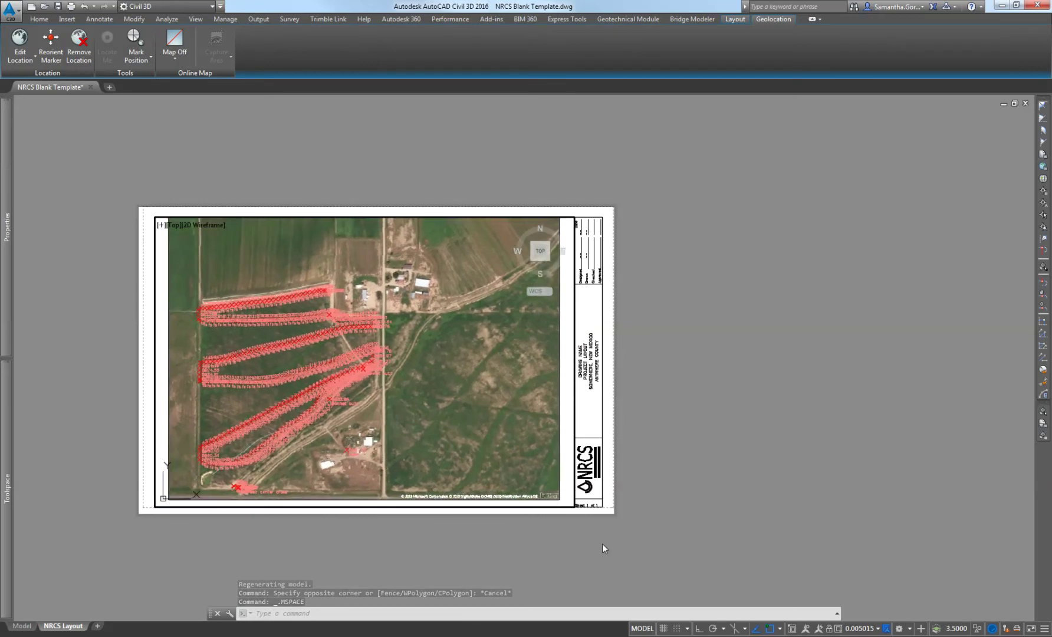
pyautogui.doubleClick(256, 562)
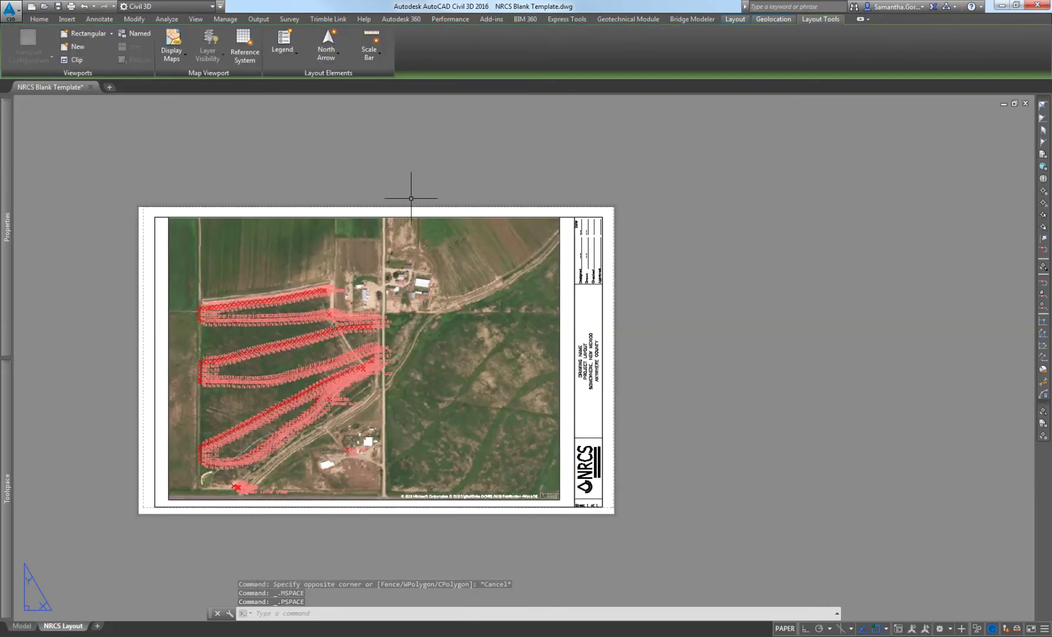
pyautogui.moveTo(626, 281); pyautogui.dragTo(784, 233, button='middle')
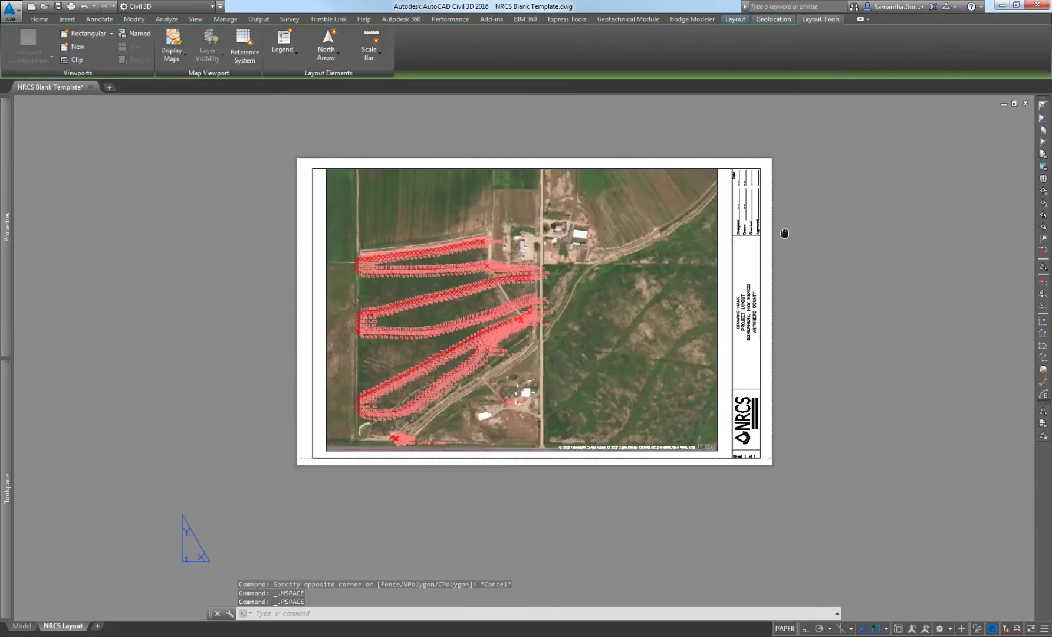
pyautogui.click(22, 625)
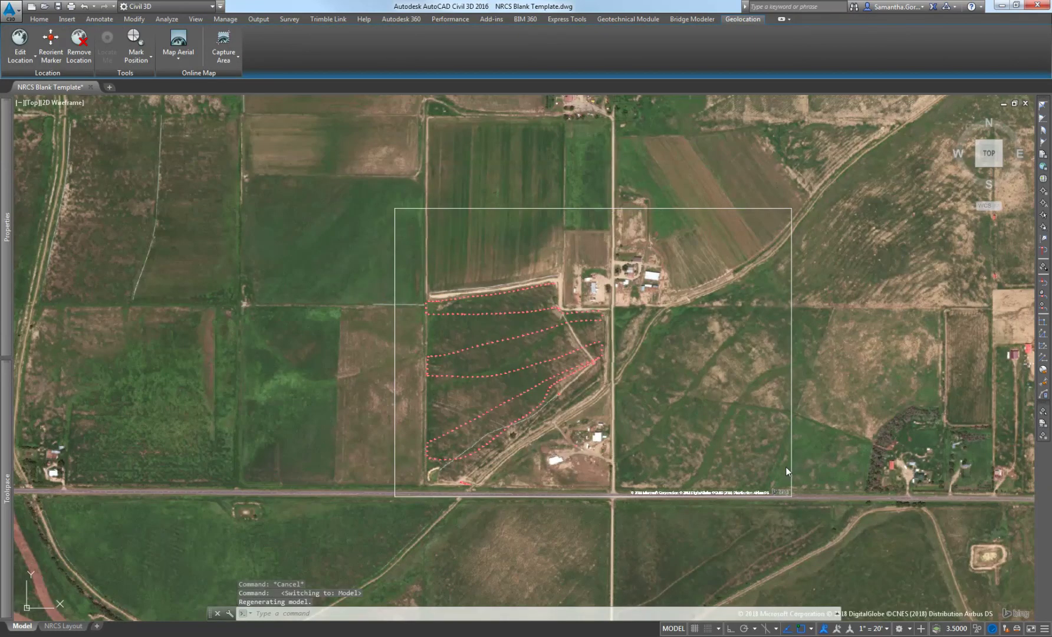
# Select the aerial image, show the Geolocation tools, return to the NRCS Layout sheet, and briefly expand Toolspace.
pyautogui.click(791, 464)
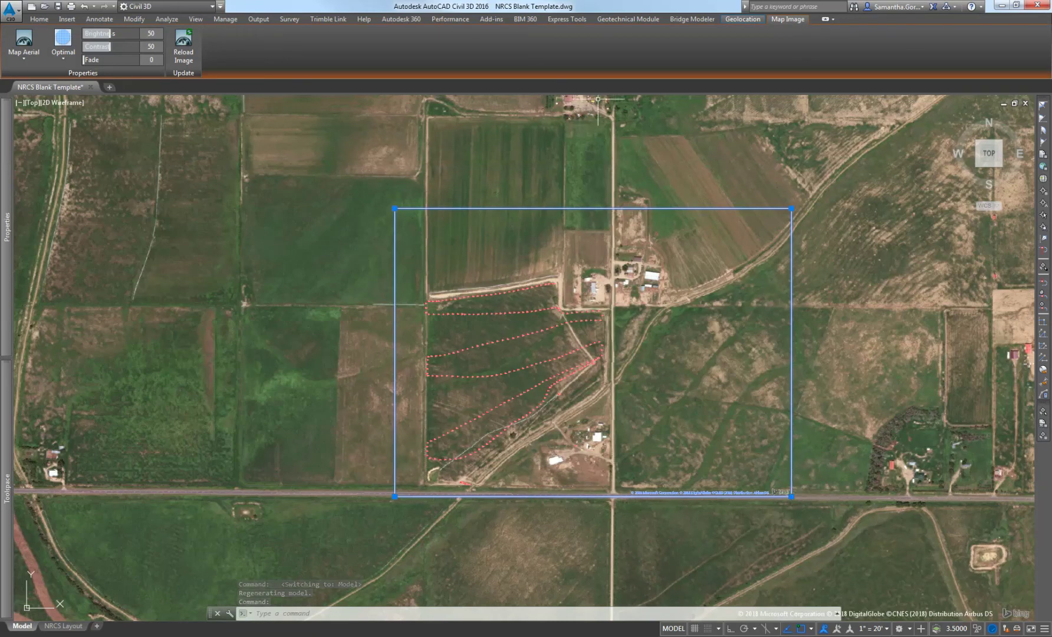
pyautogui.click(743, 19)
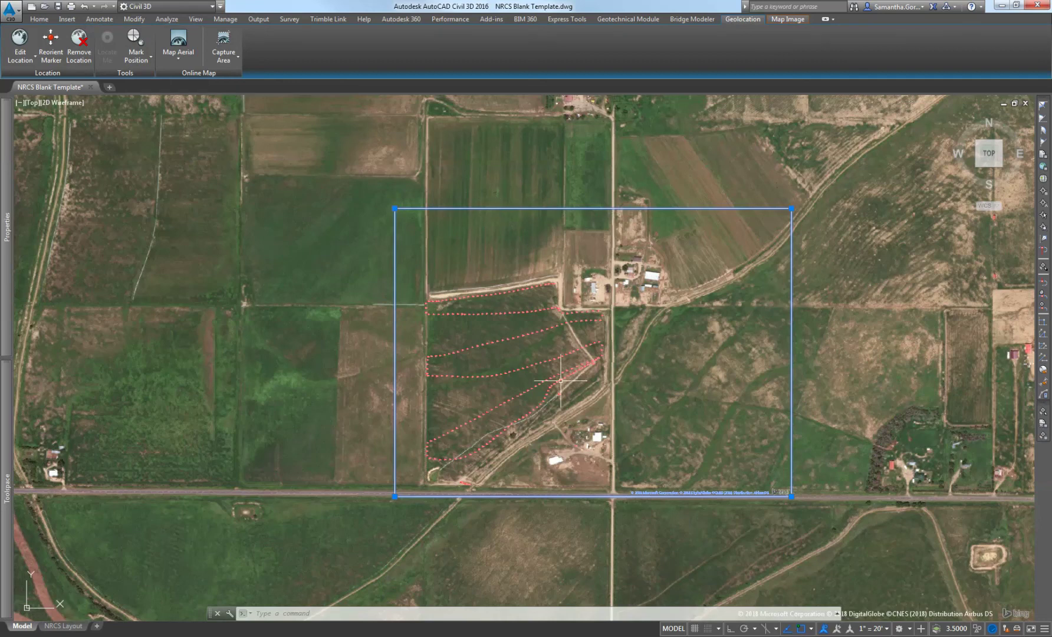
pyautogui.click(63, 625)
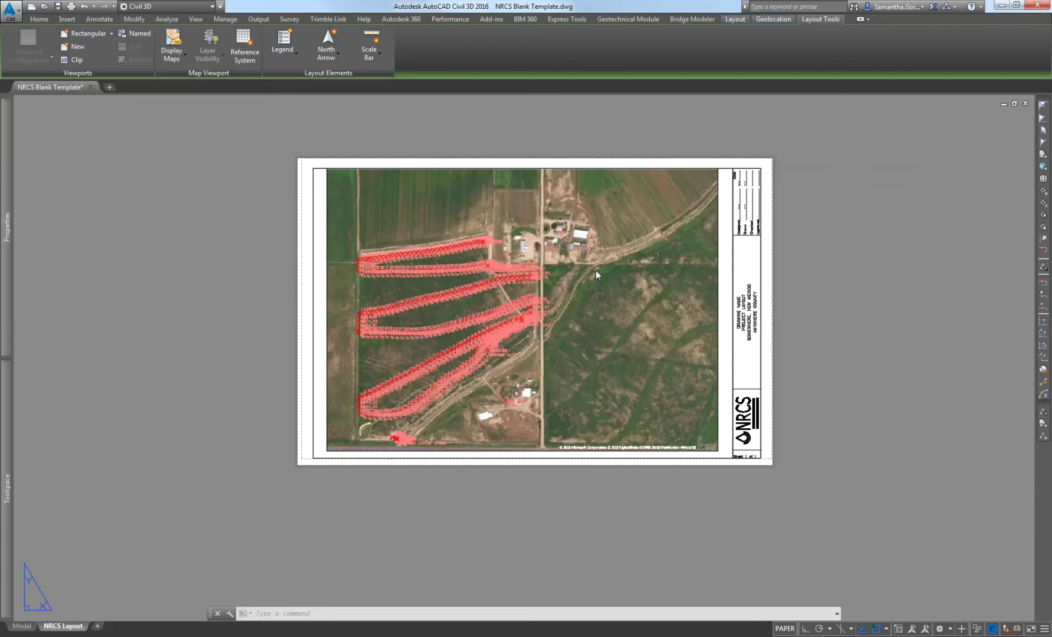
pyautogui.click(7, 489)
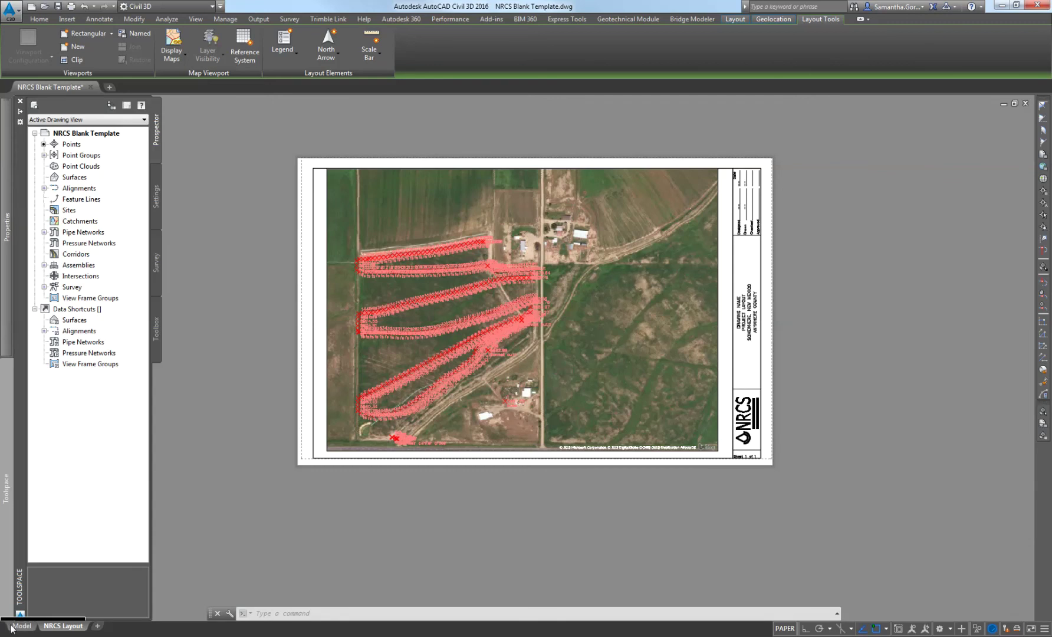